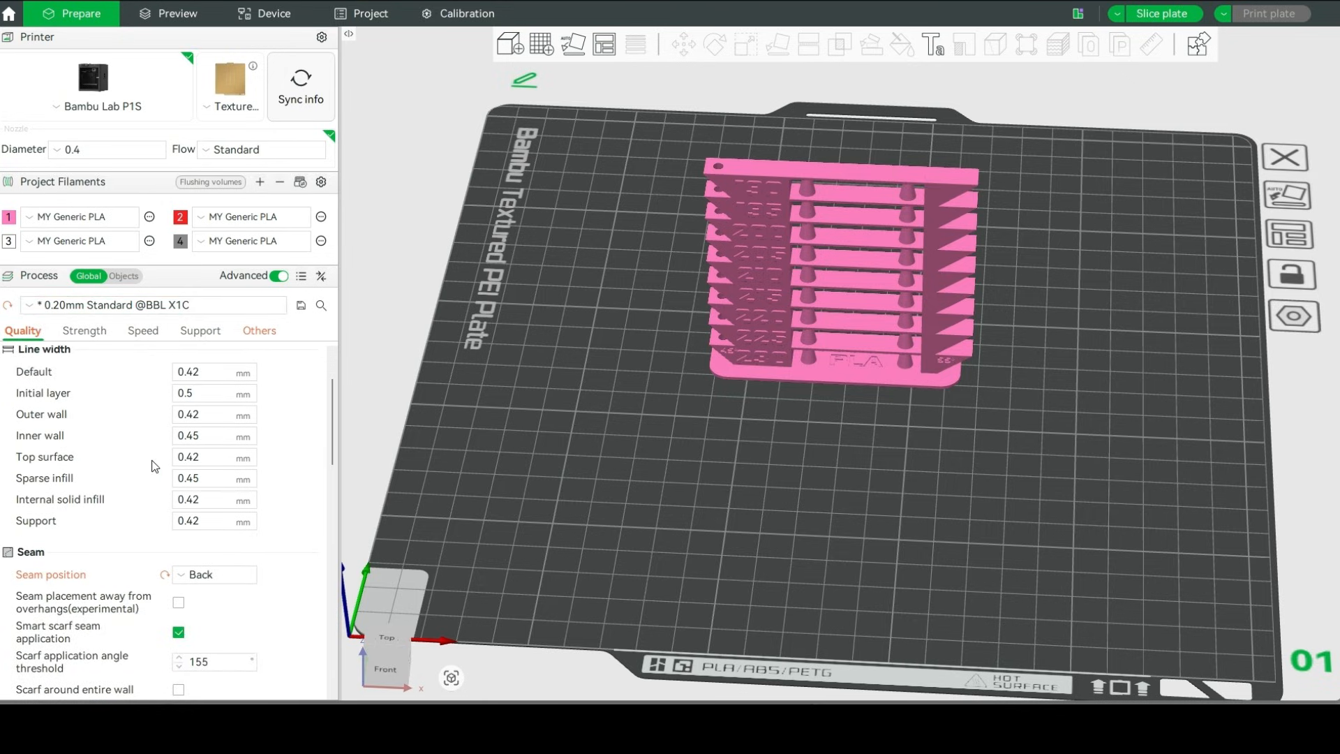
Examine the temperature tower on the plate from several angles, down to the labels on its lowest sections
{"action": "scroll", "coordinate": [209, 489], "scroll_direction": "up", "scroll_amount": 2}
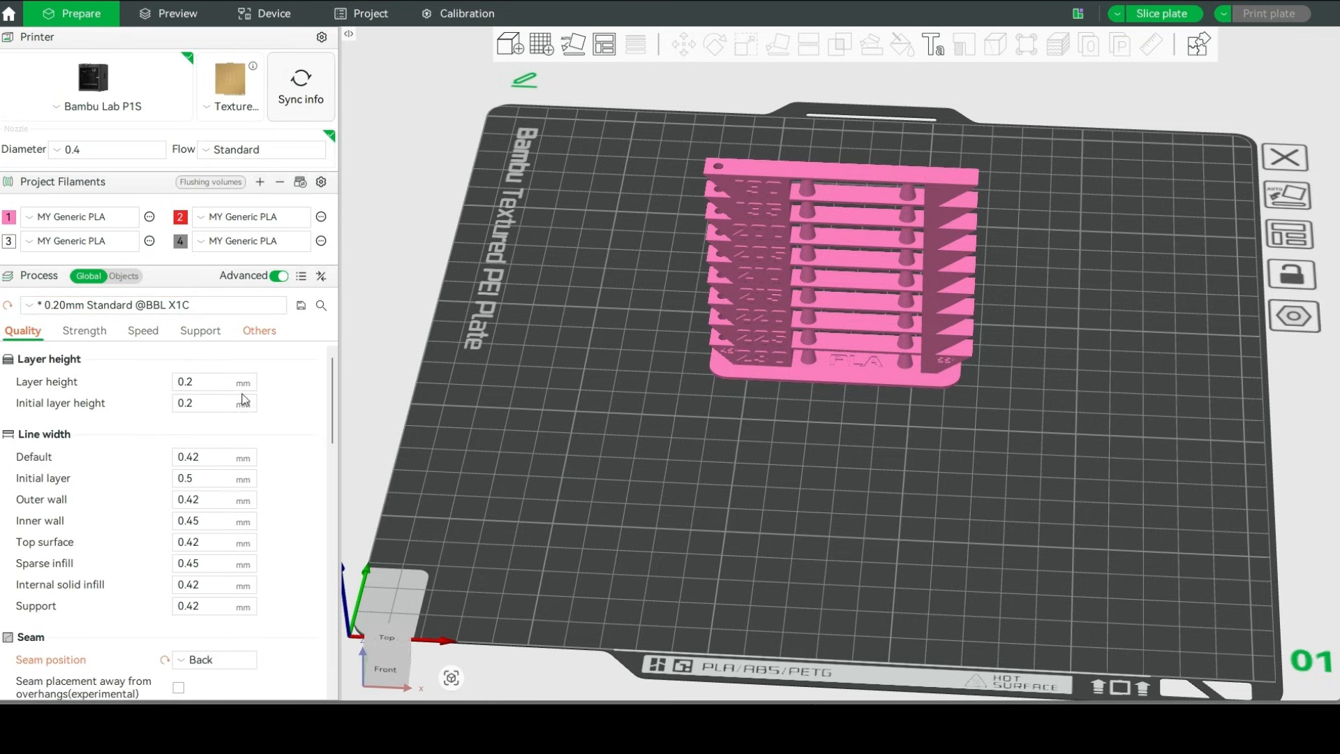
{"action": "left_click_drag", "start_coordinate": [720, 504], "coordinate": [724, 507]}
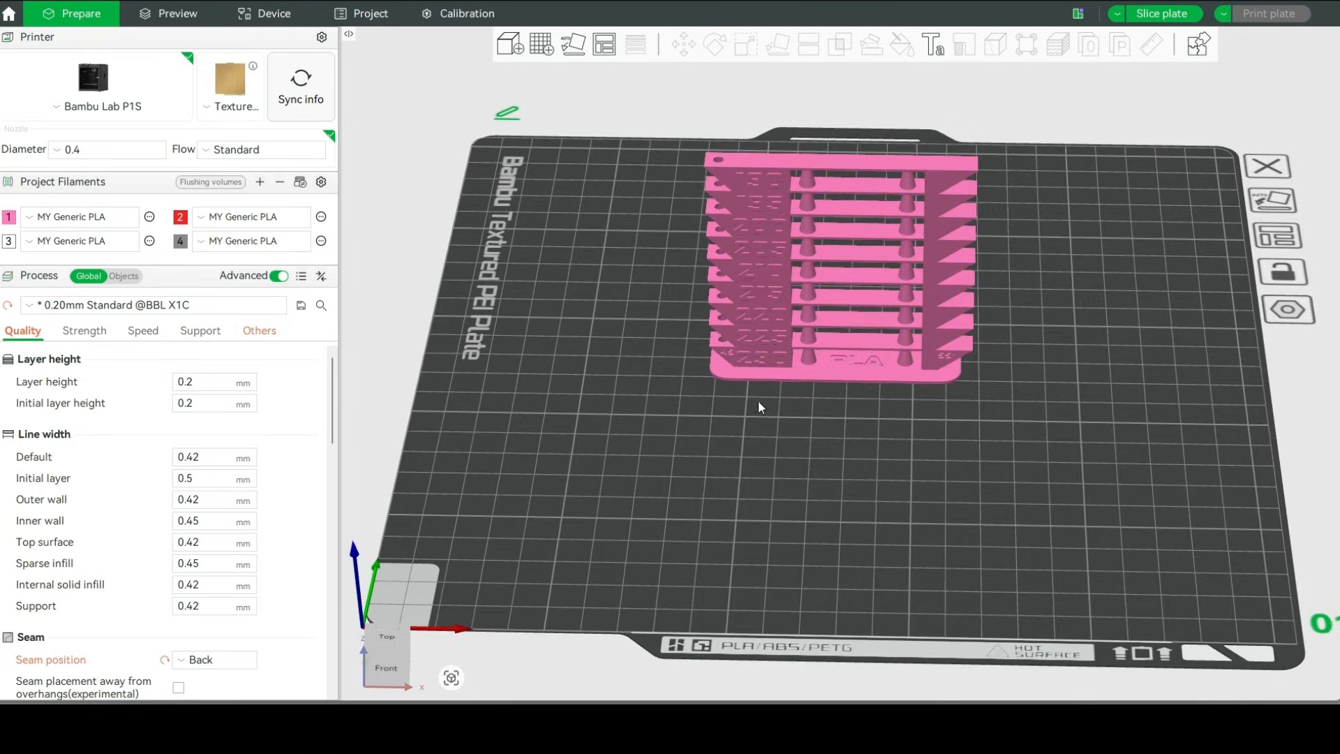
{"action": "left_click_drag", "start_coordinate": [768, 384], "coordinate": [762, 422]}
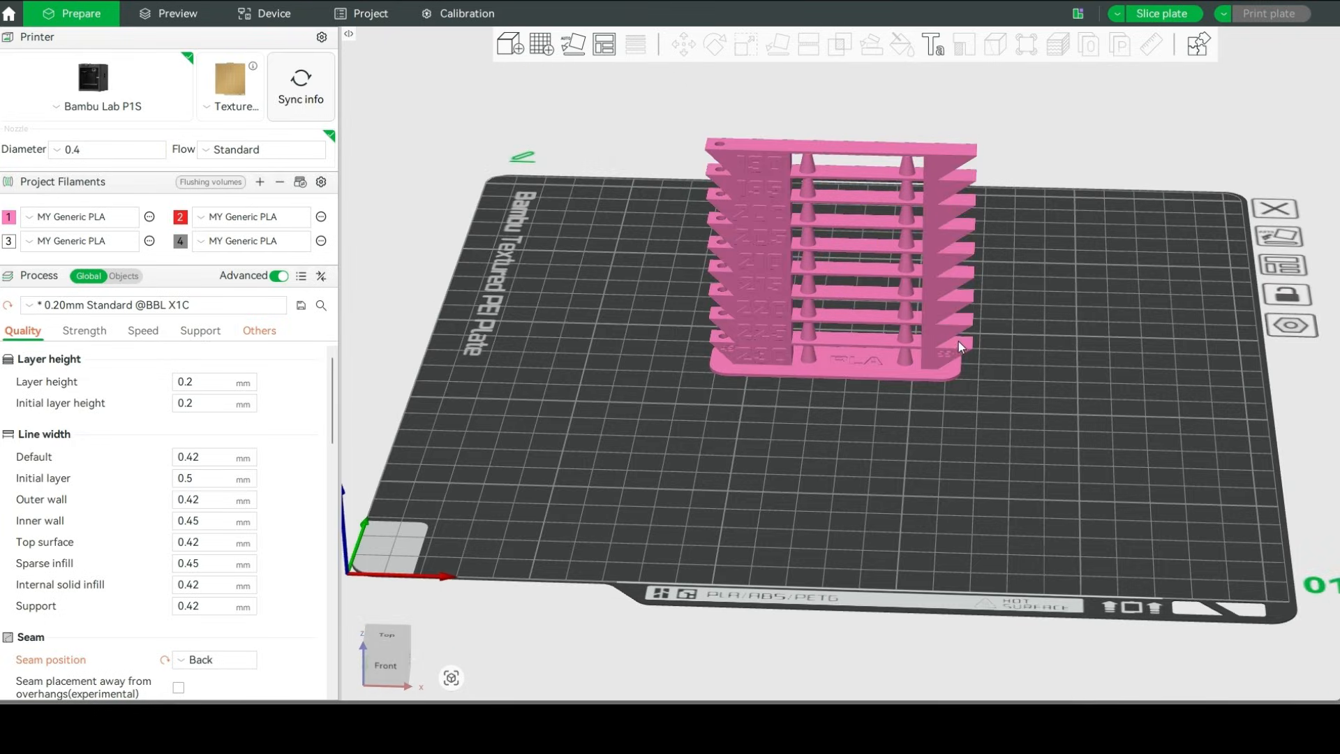
{"action": "left_click_drag", "start_coordinate": [958, 346], "coordinate": [872, 421]}
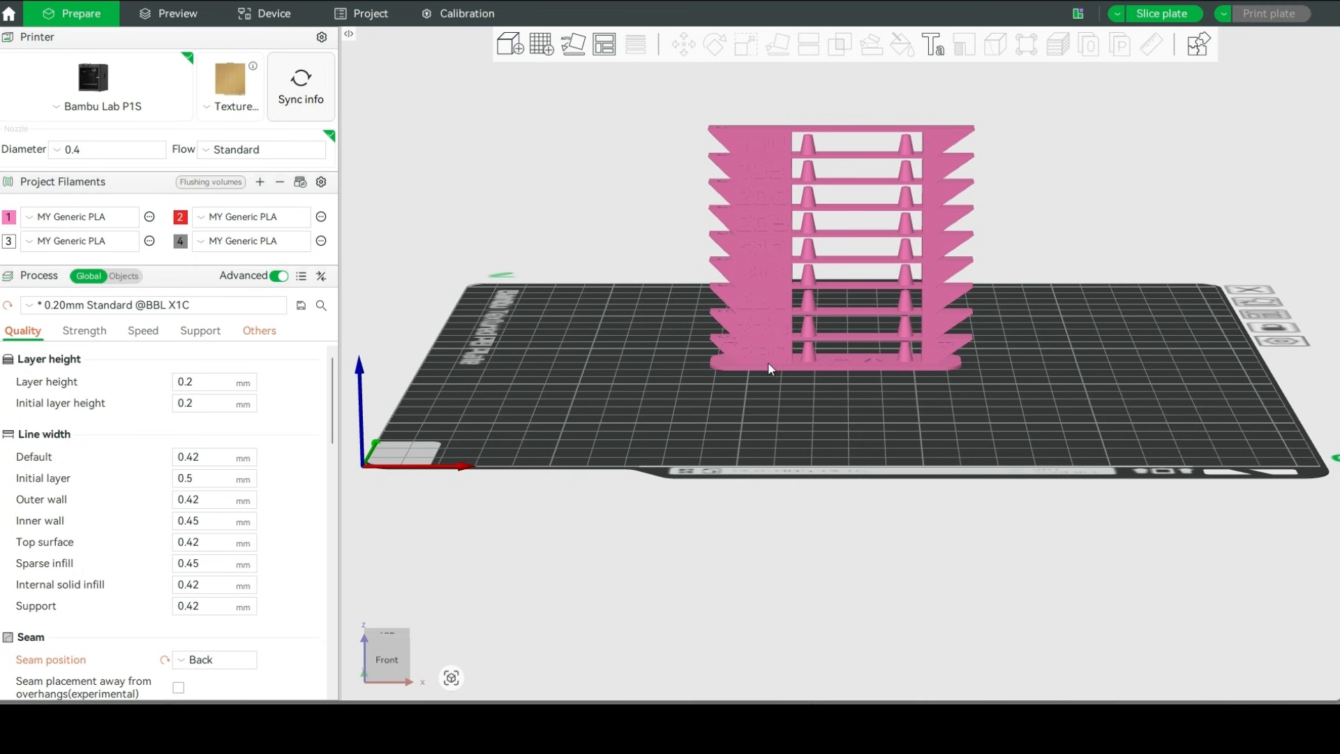
{"action": "left_click_drag", "start_coordinate": [772, 433], "coordinate": [763, 367]}
{"action": "scroll", "coordinate": [764, 367], "scroll_direction": "up", "scroll_amount": 6}
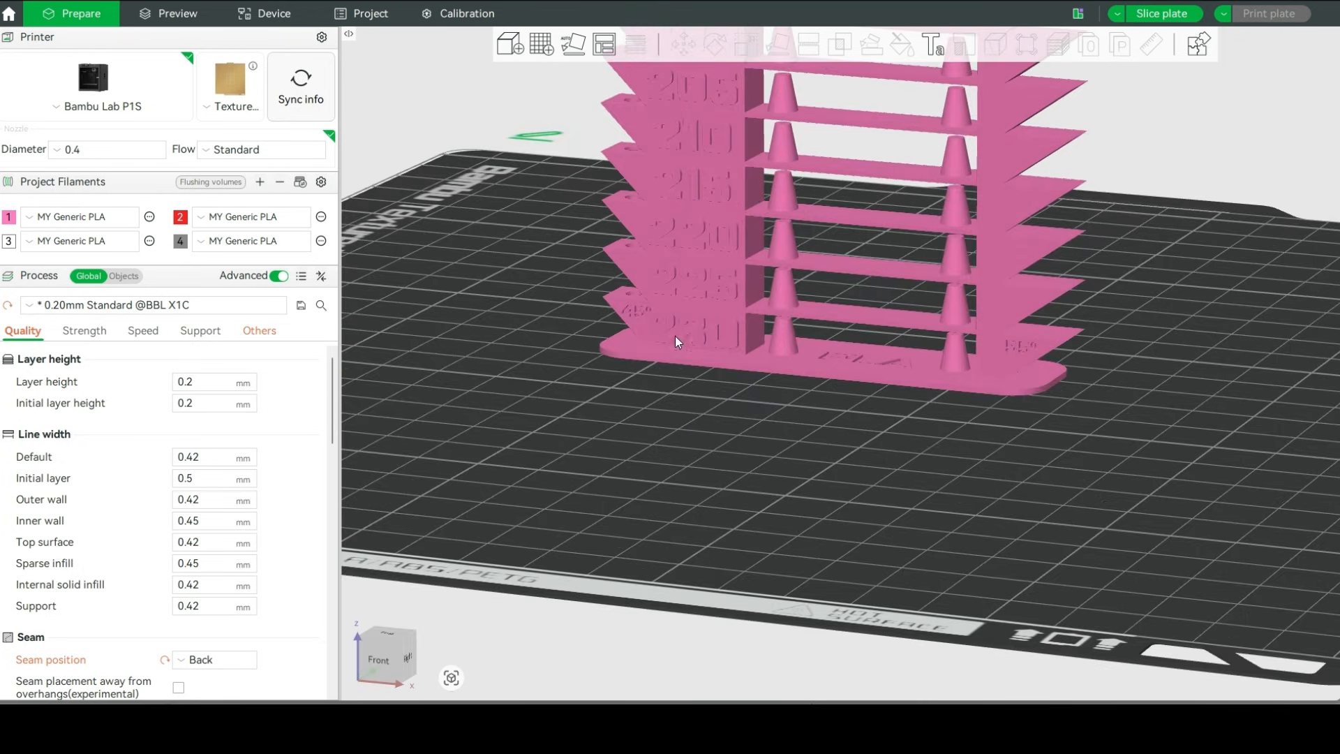
{"action": "mouse_move", "coordinate": [529, 401]}
{"action": "left_mouse_down"}
{"action": "mouse_move", "coordinate": [571, 404]}
{"action": "mouse_move", "coordinate": [555, 405]}
{"action": "left_mouse_up"}
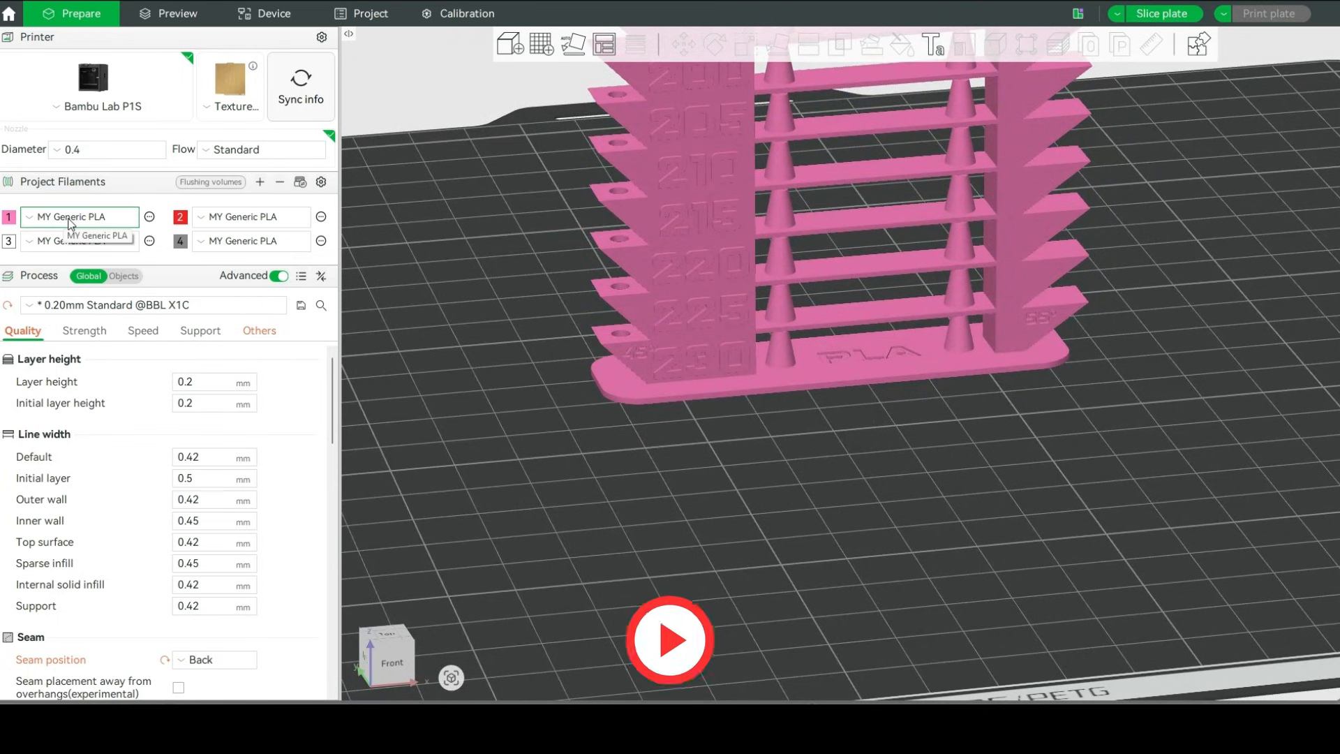
Start a new custom filament and enter "Temp Tower PLA Test" as its custom vendor
{"action": "left_click", "coordinate": [321, 183]}
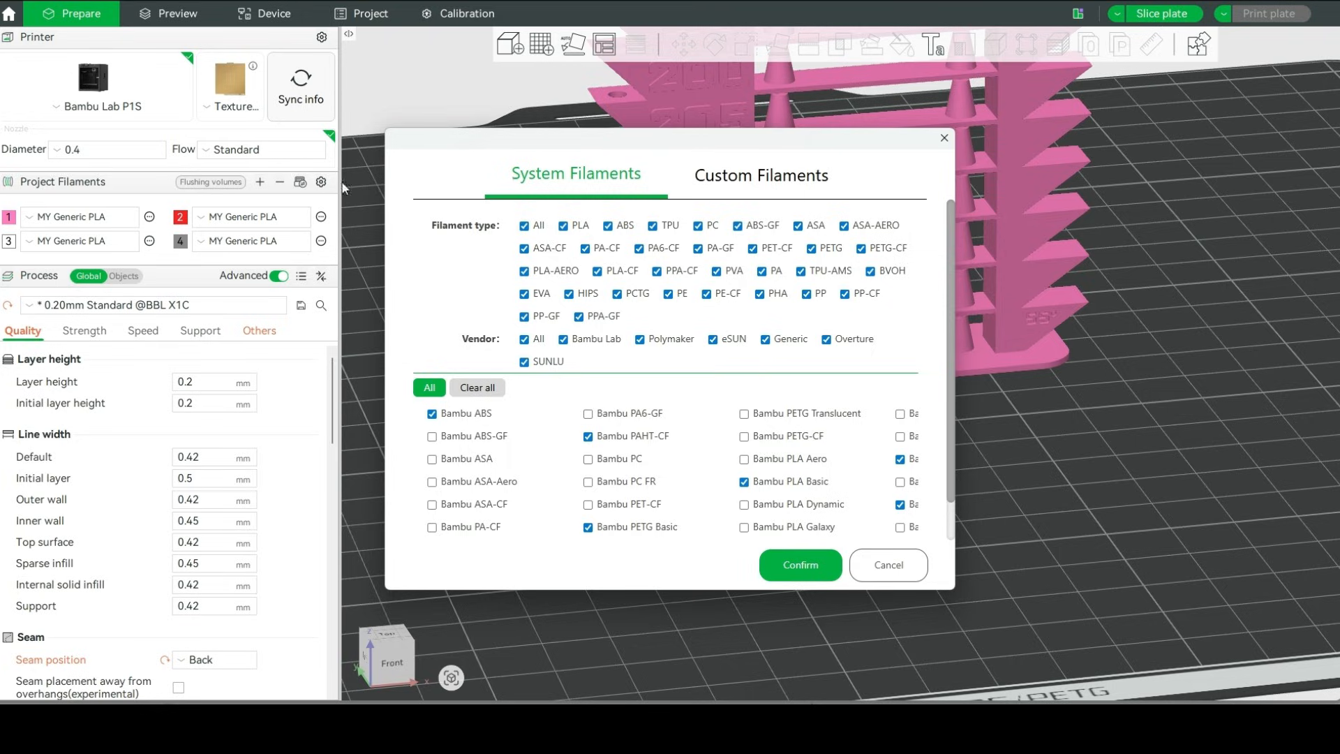
{"action": "left_click", "coordinate": [807, 179]}
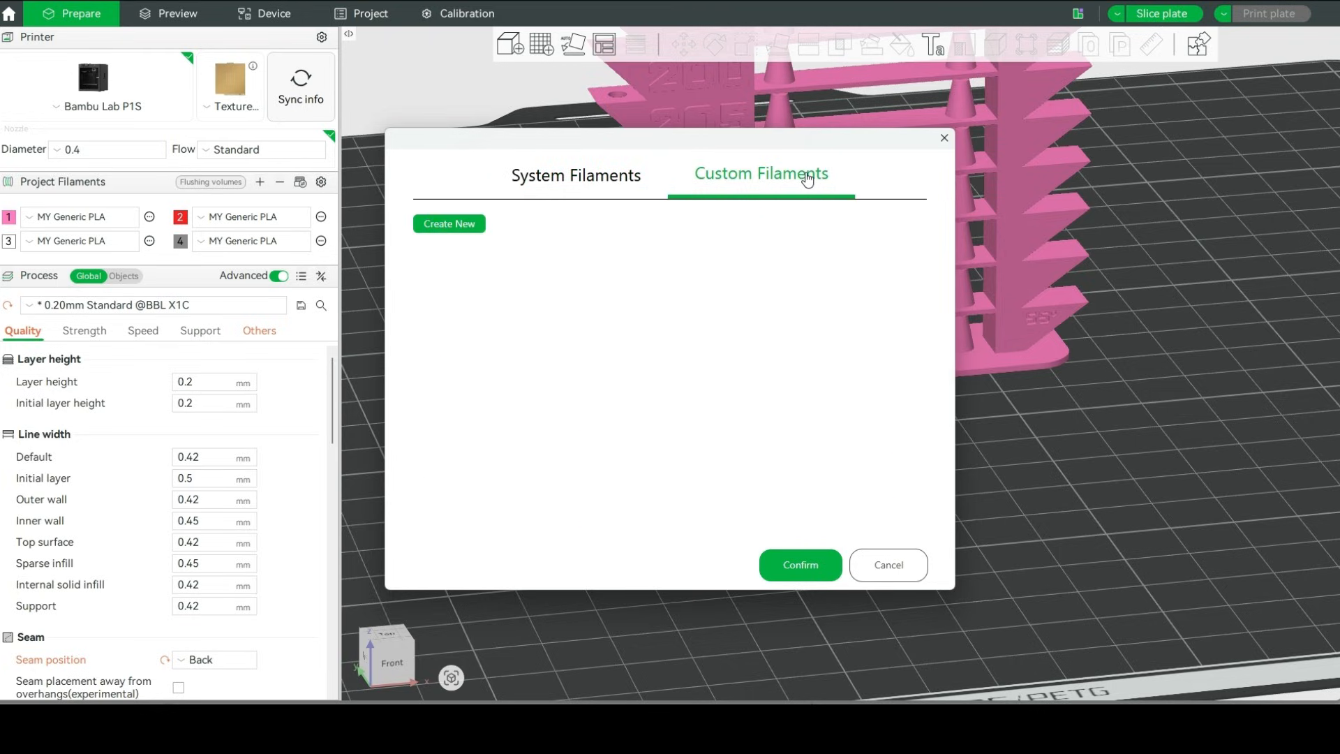
{"action": "left_click", "coordinate": [461, 227]}
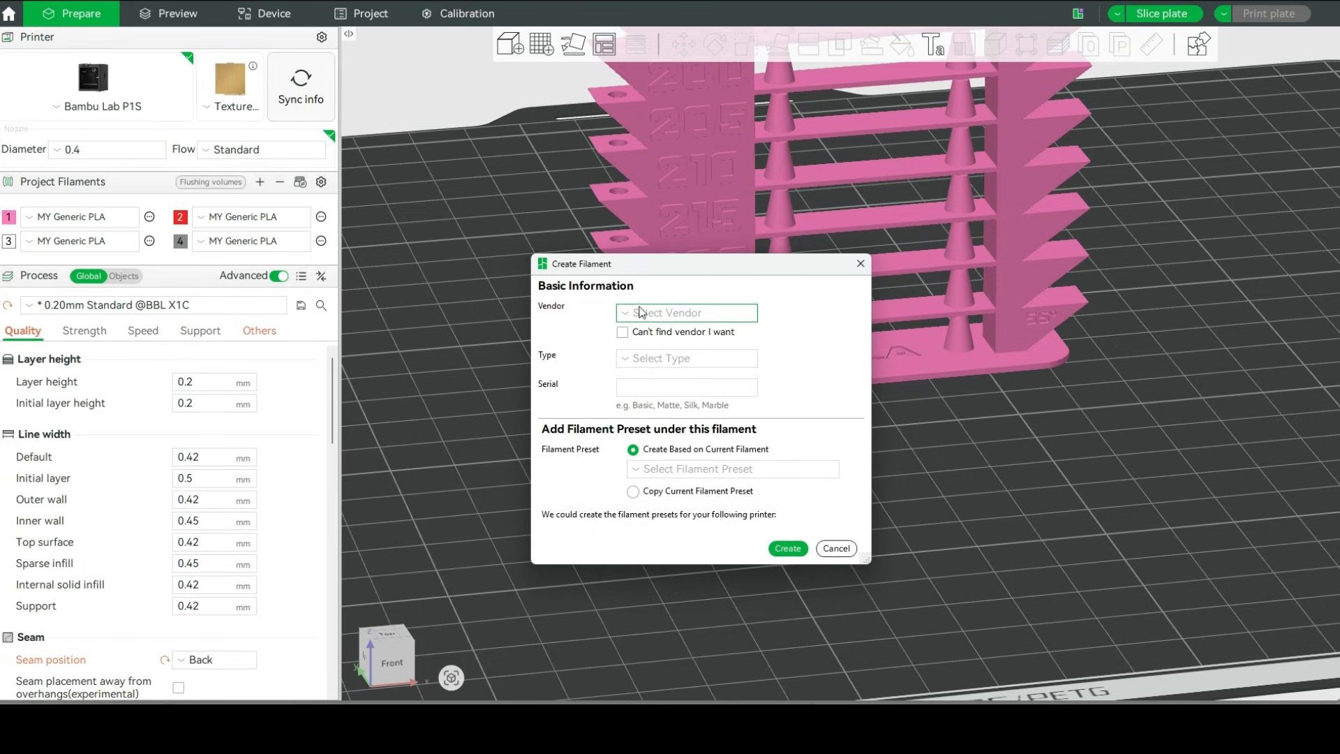
{"action": "left_click", "coordinate": [623, 332]}
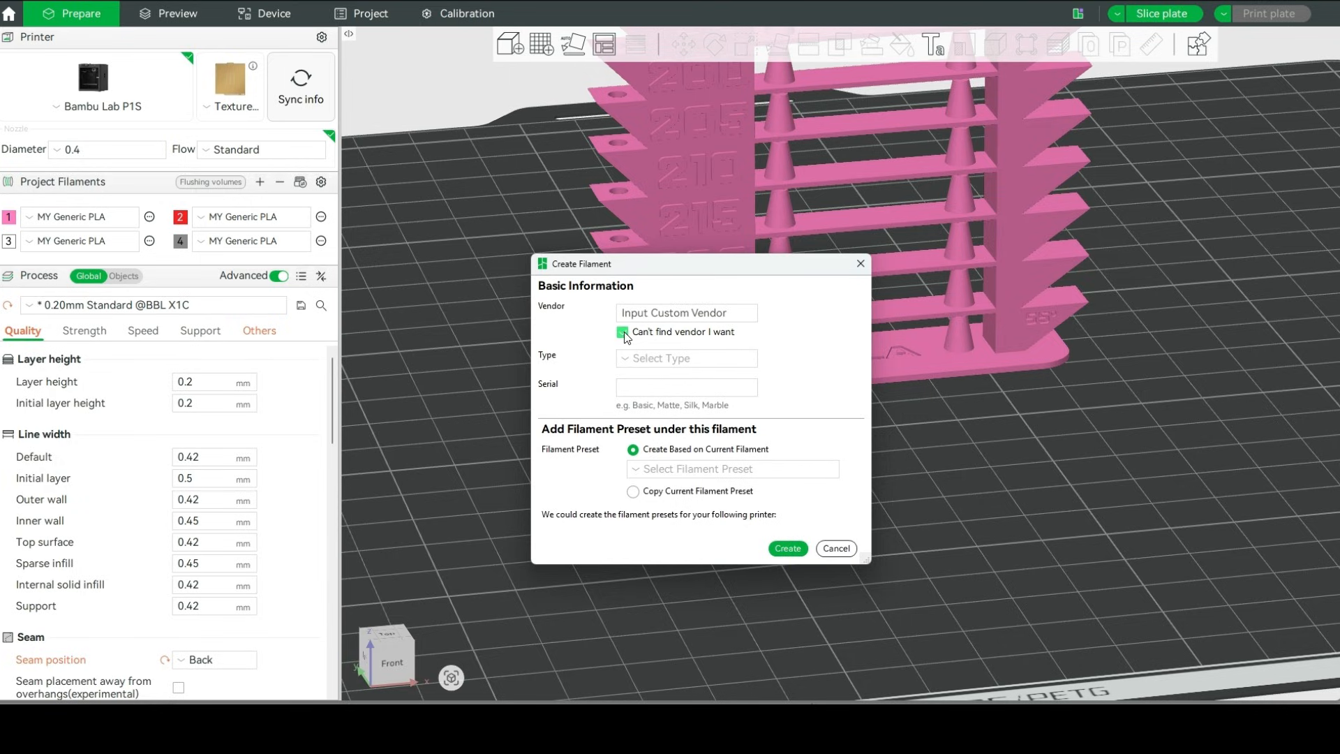
{"action": "left_click", "coordinate": [712, 313]}
{"action": "type", "text": "Temp Tower PLA Test"}
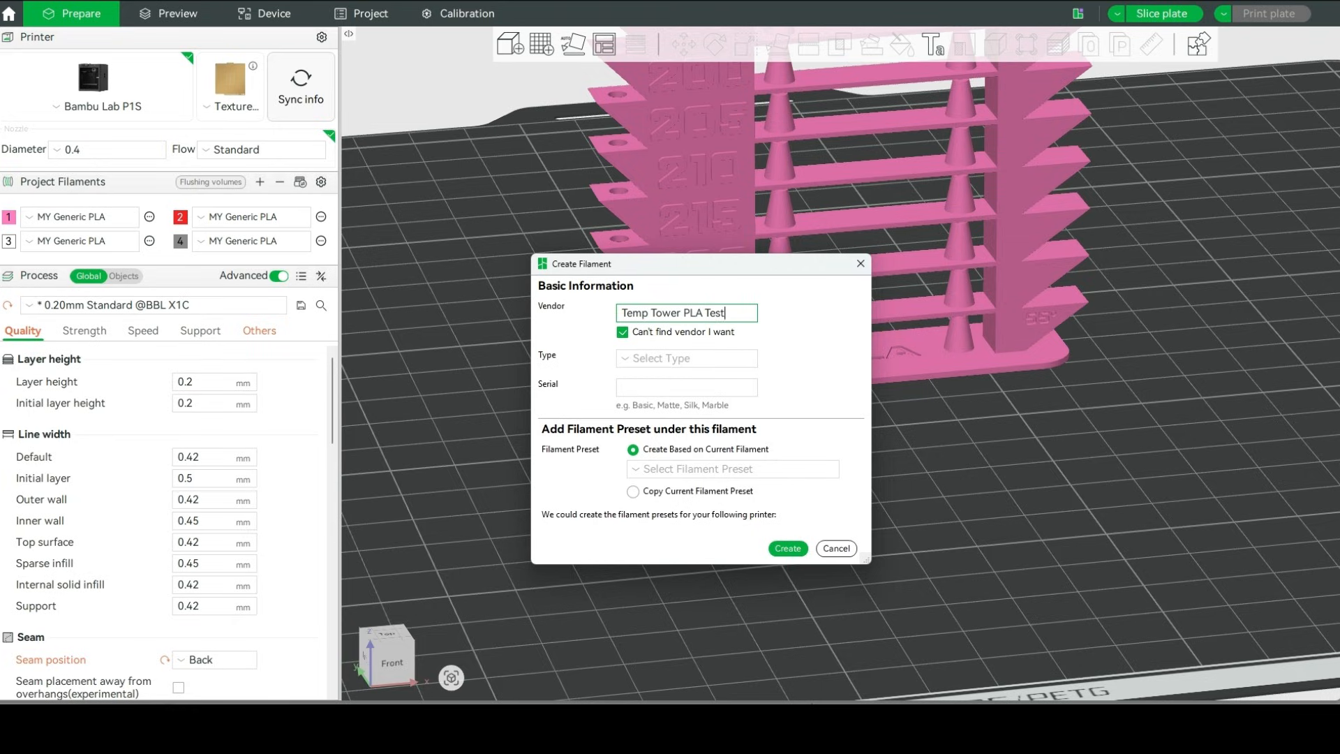
Set the new filament's type to PLA and its serial to Basic
{"action": "left_click", "coordinate": [651, 359]}
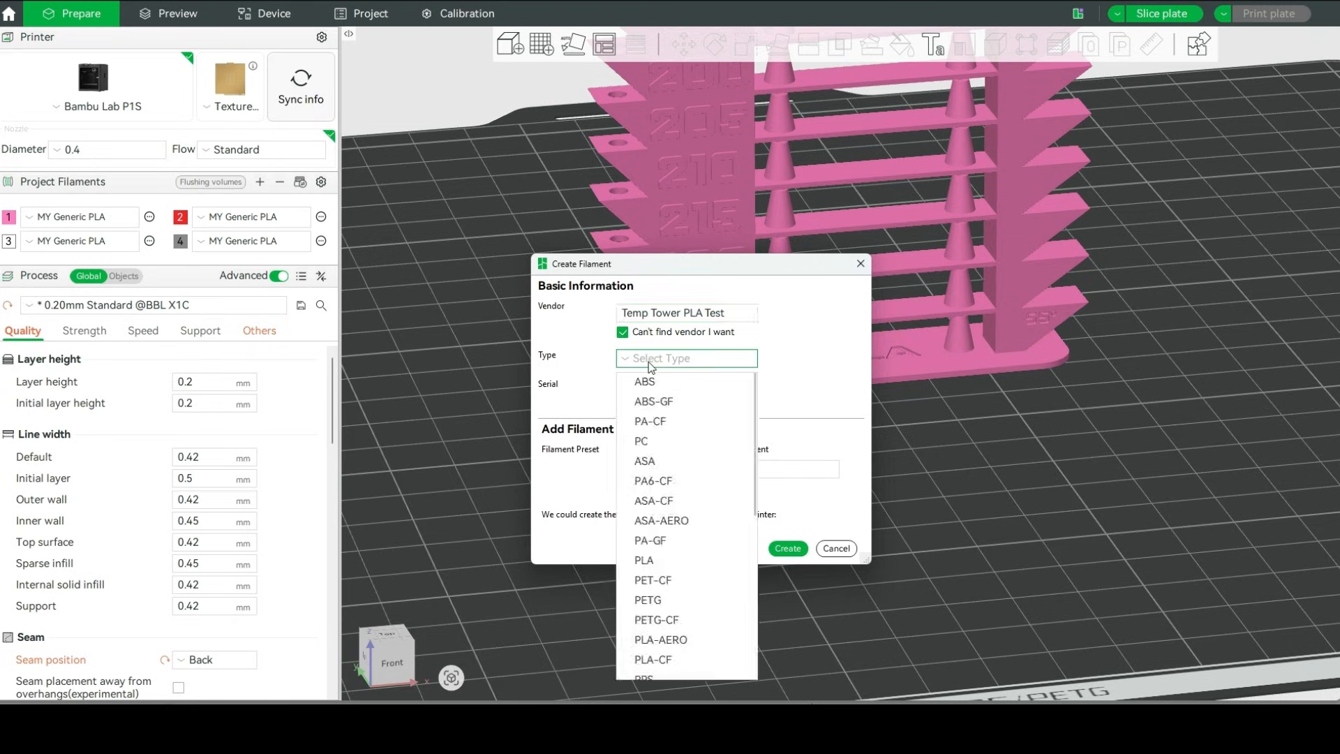
{"action": "left_click", "coordinate": [644, 561]}
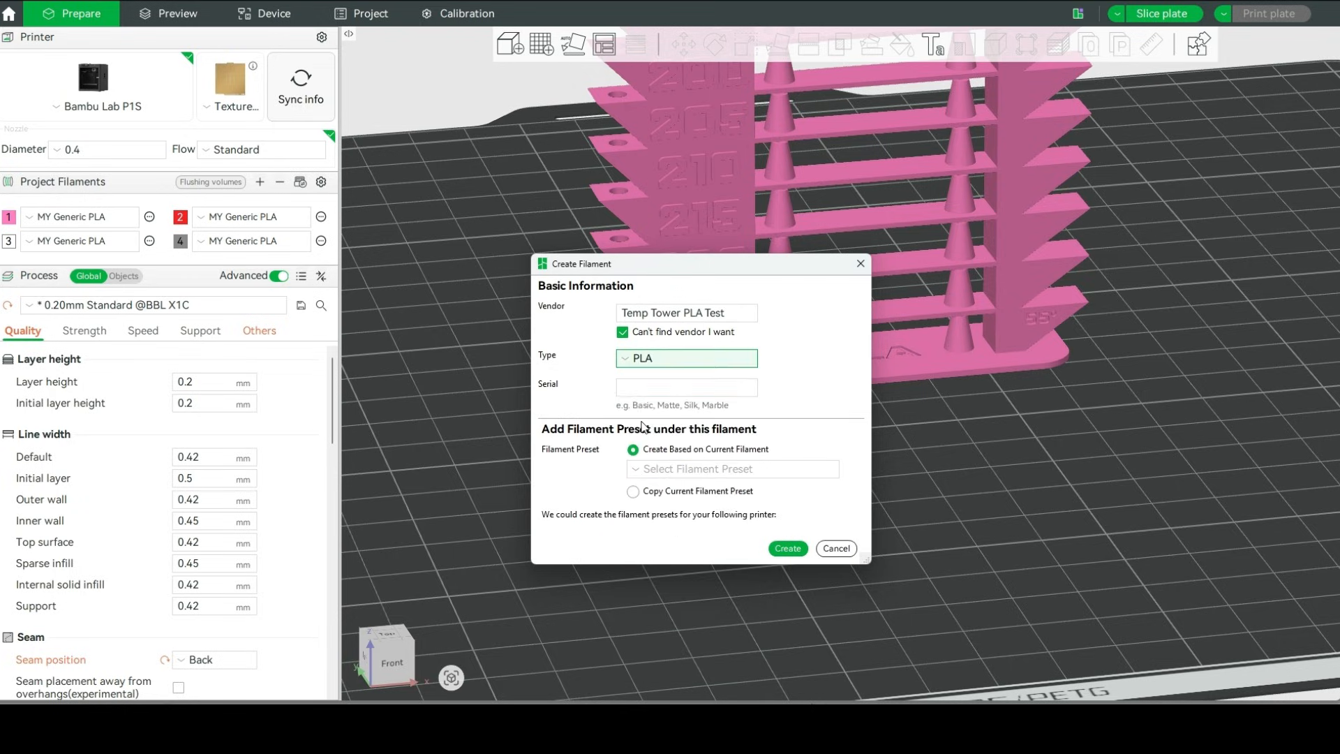
{"action": "left_click", "coordinate": [643, 386]}
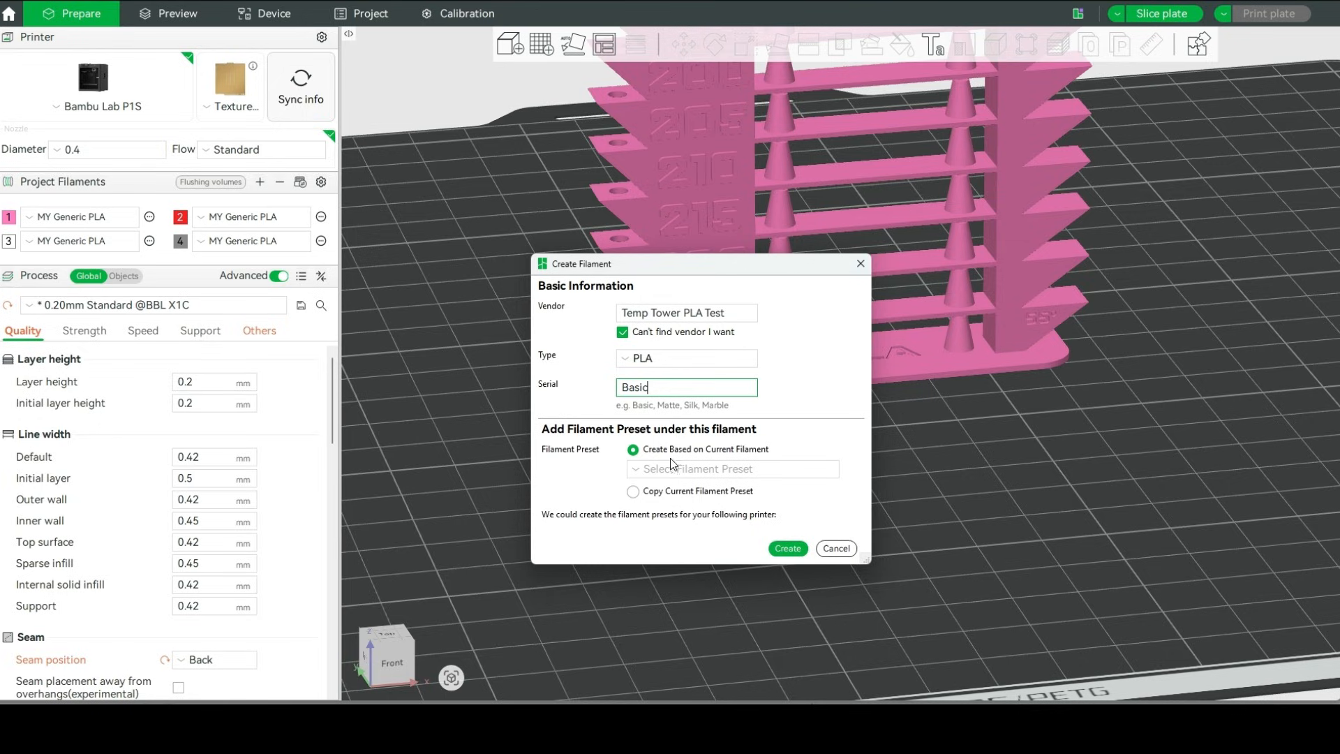
Create the filament by copying the Generic PLA preset for the Bambu Lab P1S 0.4 nozzle, without syncing user presets
{"action": "left_click", "coordinate": [634, 490]}
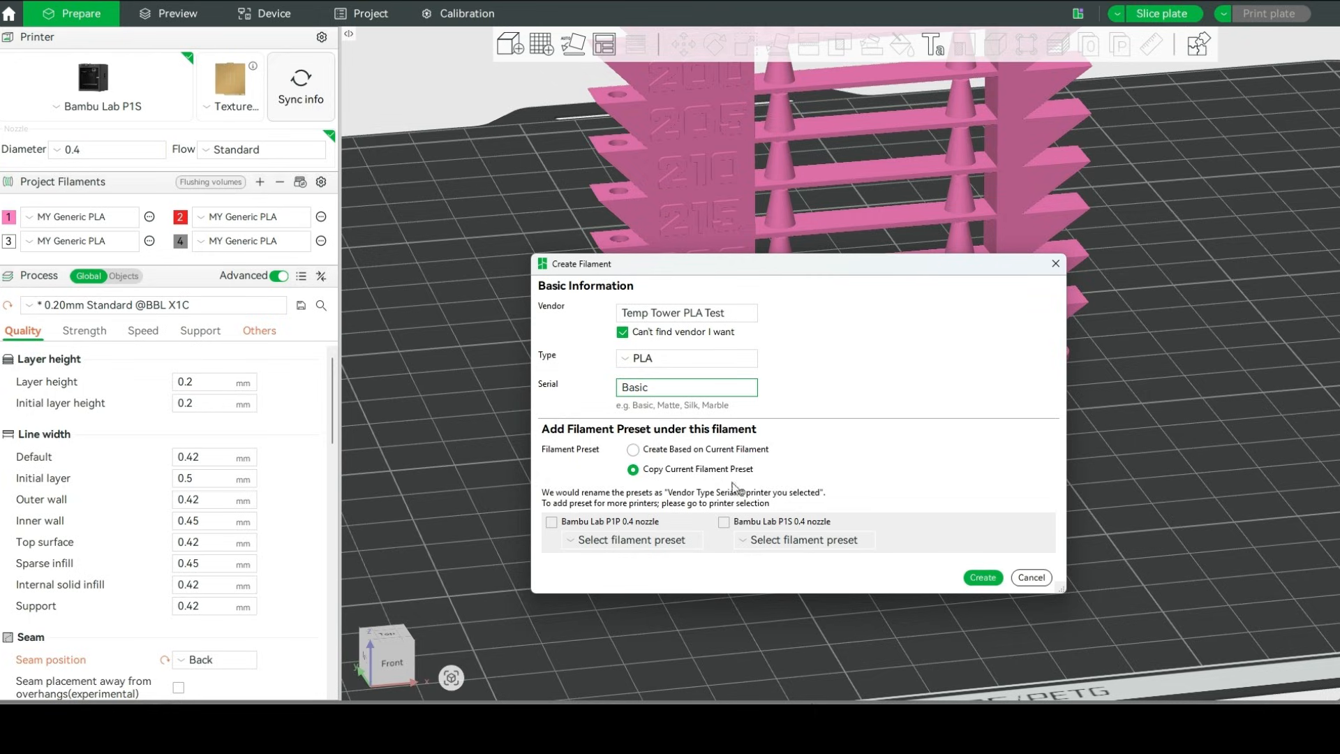
{"action": "left_click", "coordinate": [726, 524]}
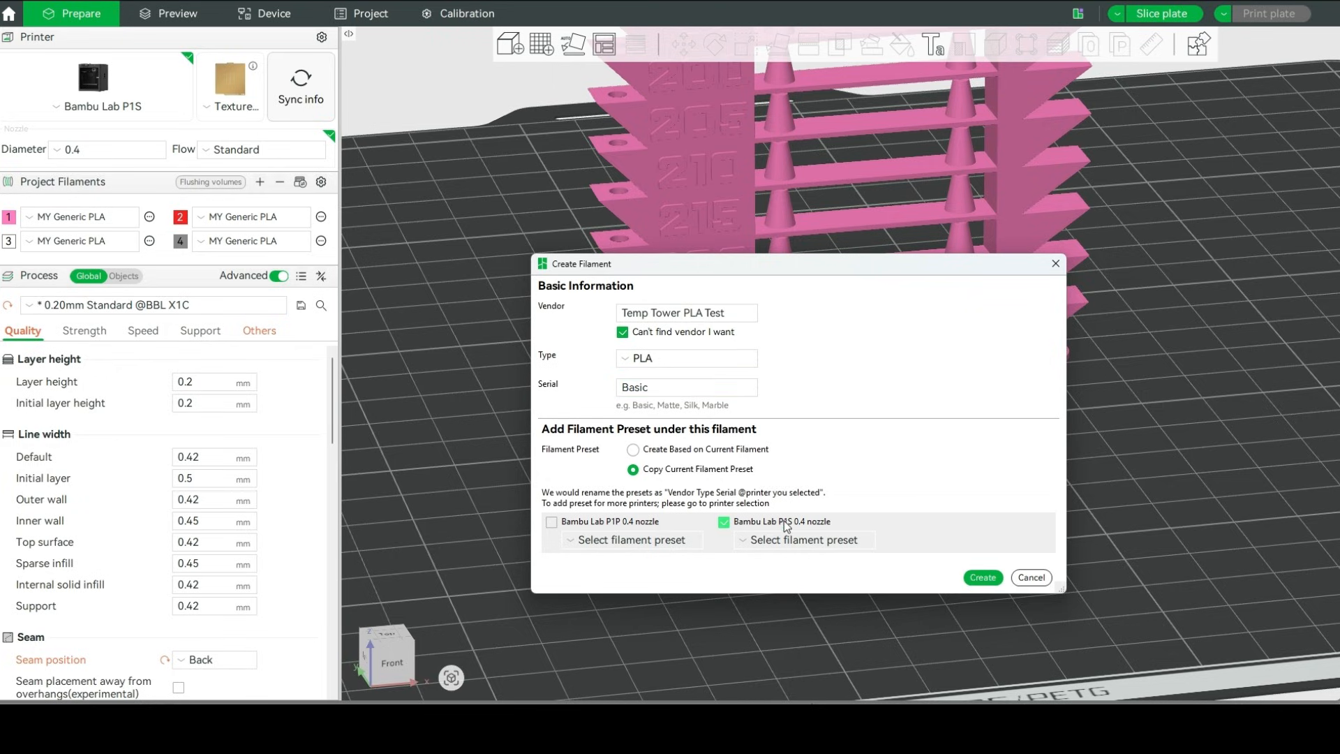
{"action": "left_click", "coordinate": [773, 545]}
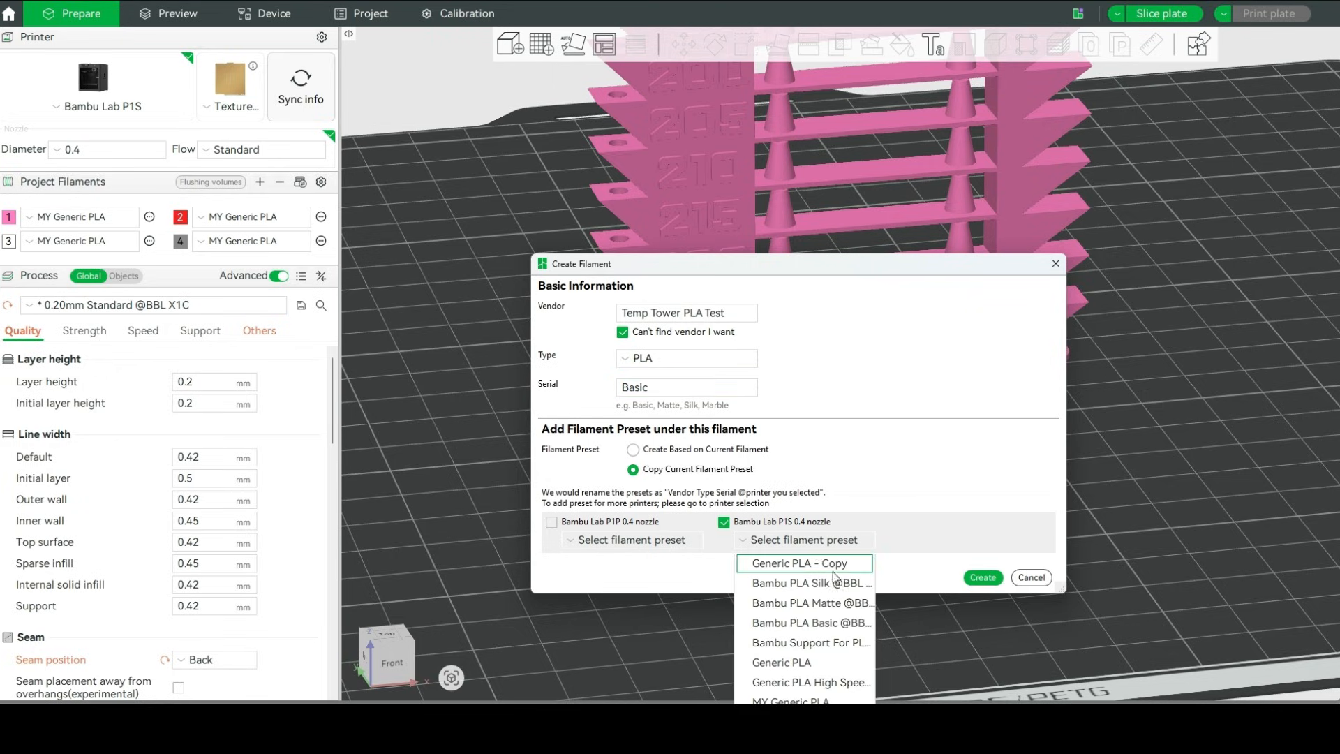
{"action": "left_click", "coordinate": [813, 663]}
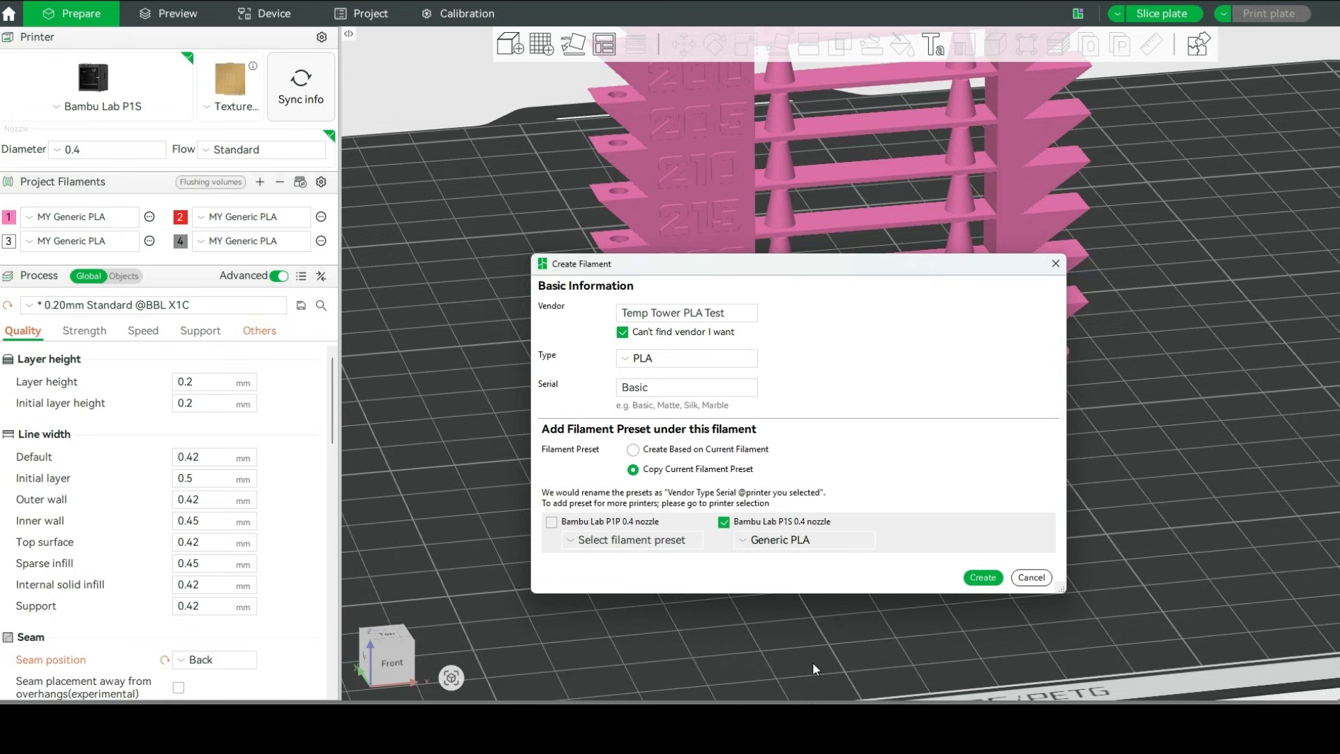
{"action": "left_click", "coordinate": [983, 579]}
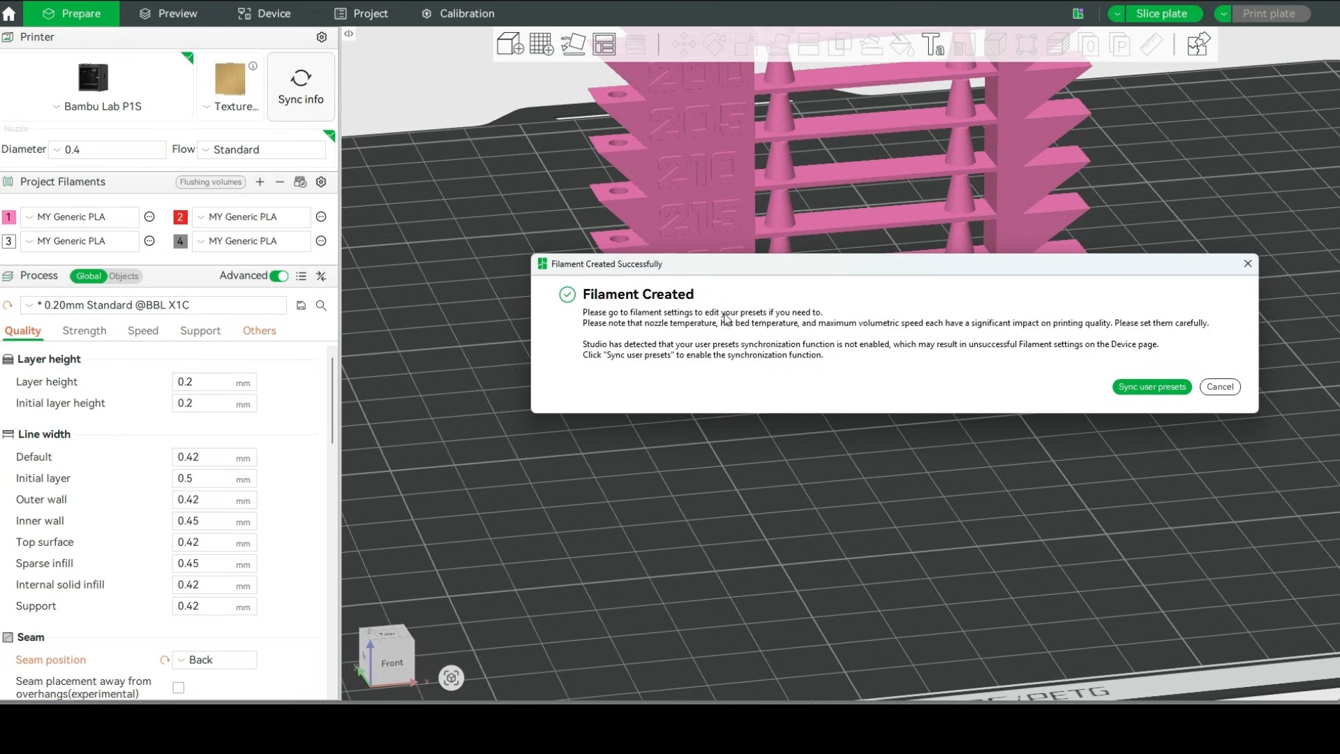
{"action": "left_click", "coordinate": [1248, 263]}
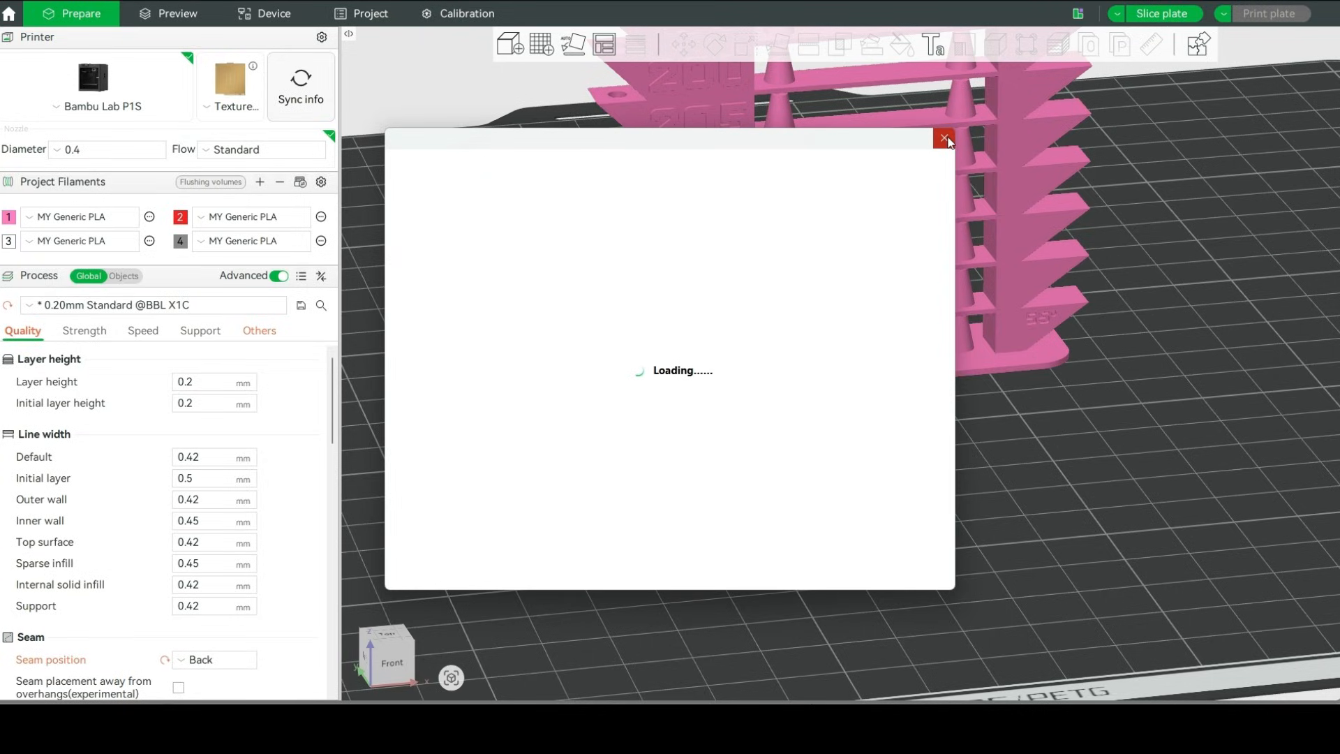
{"action": "left_click", "coordinate": [944, 138]}
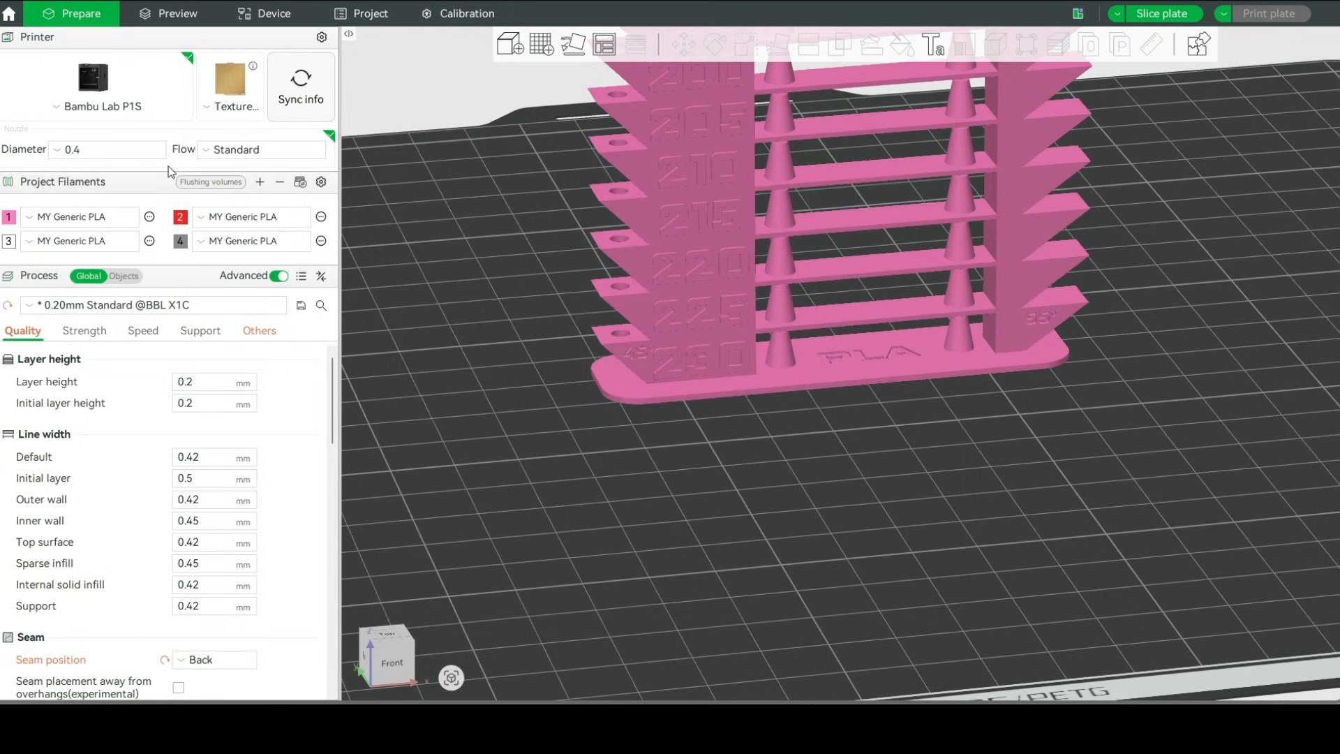
Assign the custom preset Temp Tower PLA Test PLA Basic to project filament 1
{"action": "left_click", "coordinate": [35, 219]}
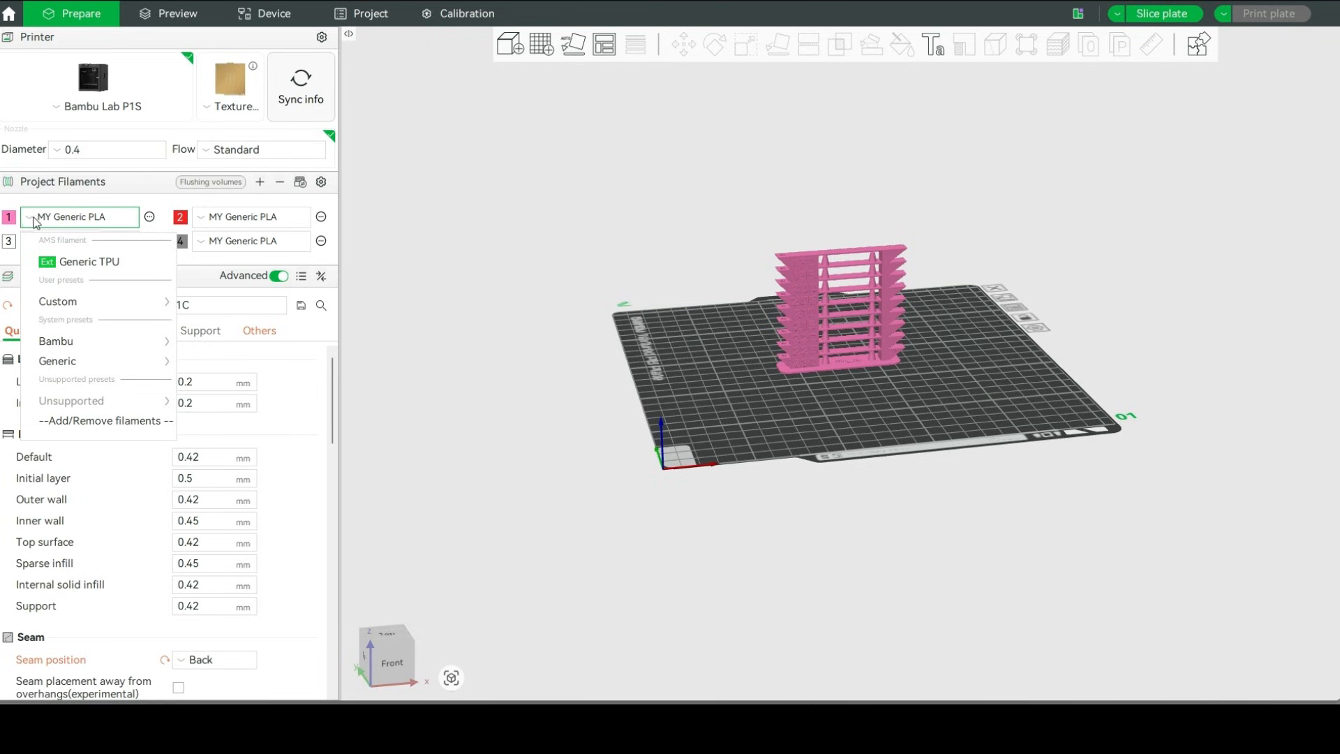
{"action": "mouse_move", "coordinate": [78, 303]}
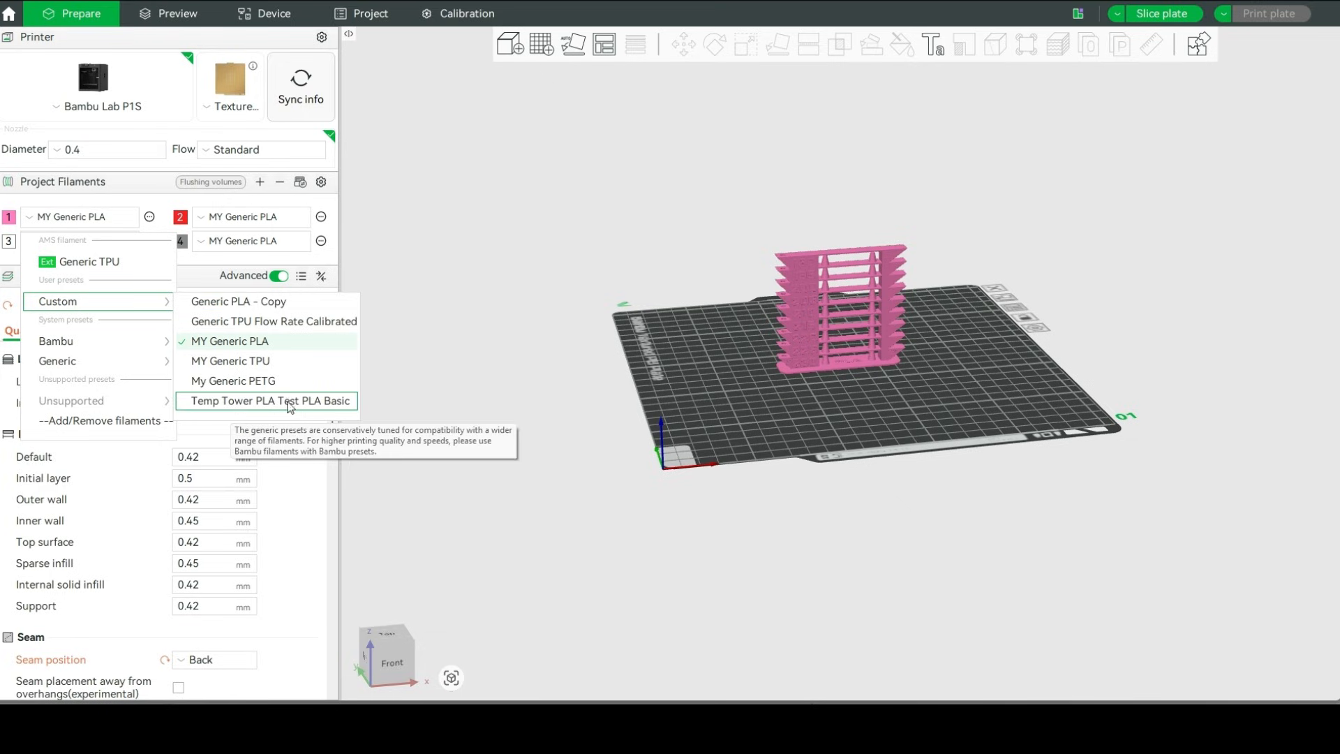
{"action": "left_click", "coordinate": [312, 404]}
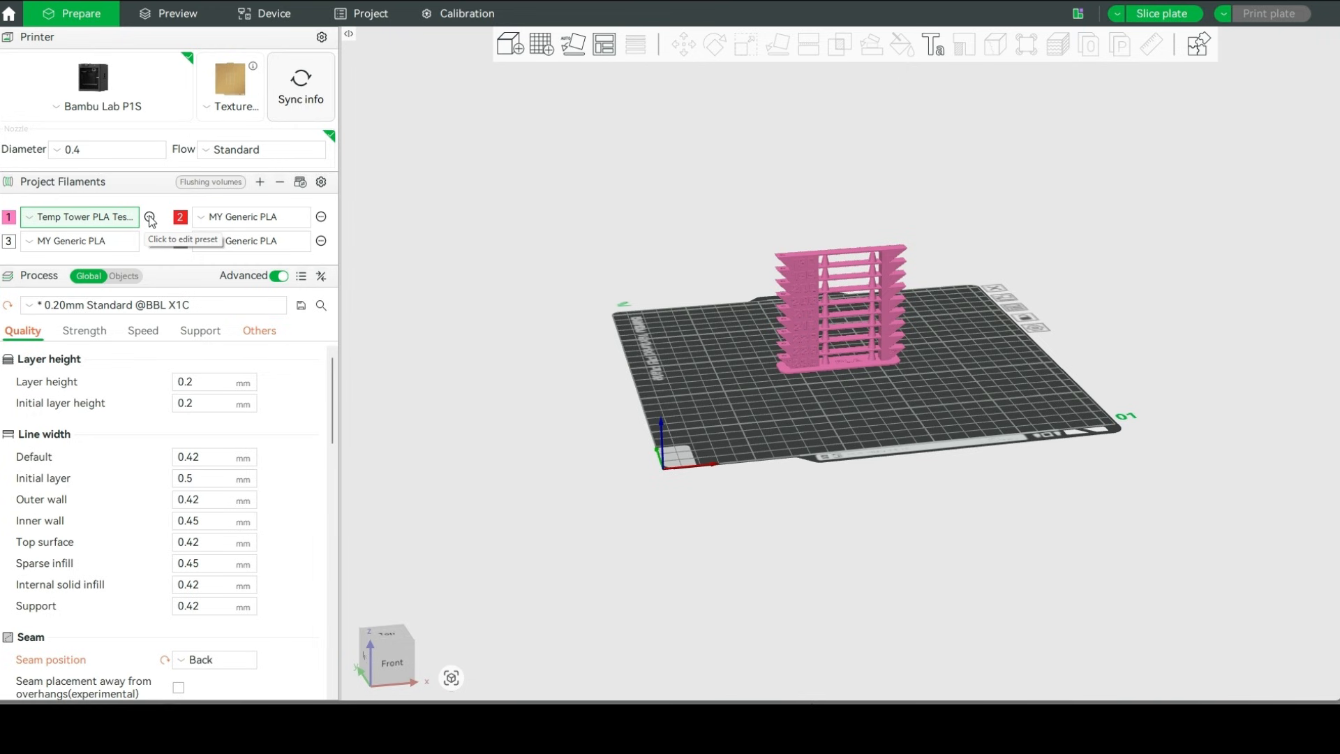
Edit filament 1's preset to set the nozzle temperature to 230 °C for both the initial layer and other layers
{"action": "left_click_drag", "start_coordinate": [699, 362], "coordinate": [831, 417]}
{"action": "scroll", "coordinate": [804, 346], "scroll_direction": "up", "scroll_amount": 5}
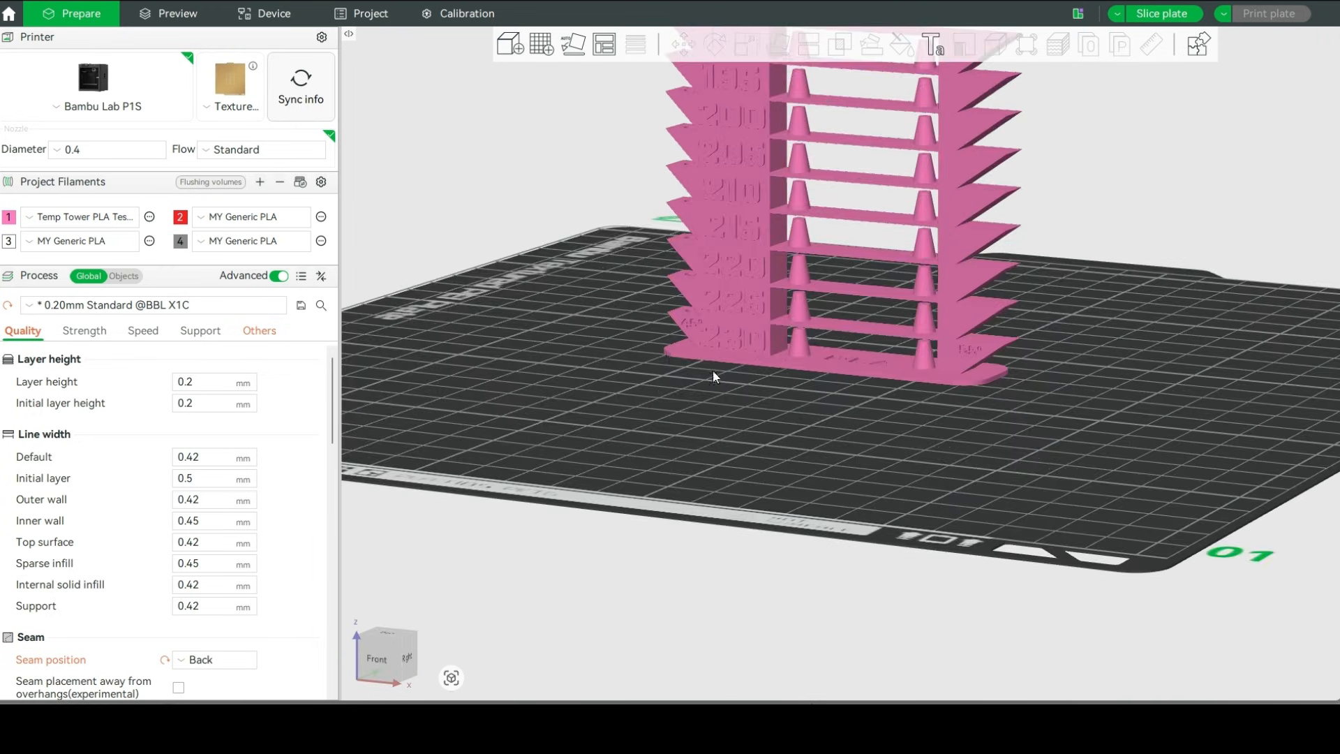
{"action": "scroll", "coordinate": [690, 327], "scroll_direction": "up", "scroll_amount": 2}
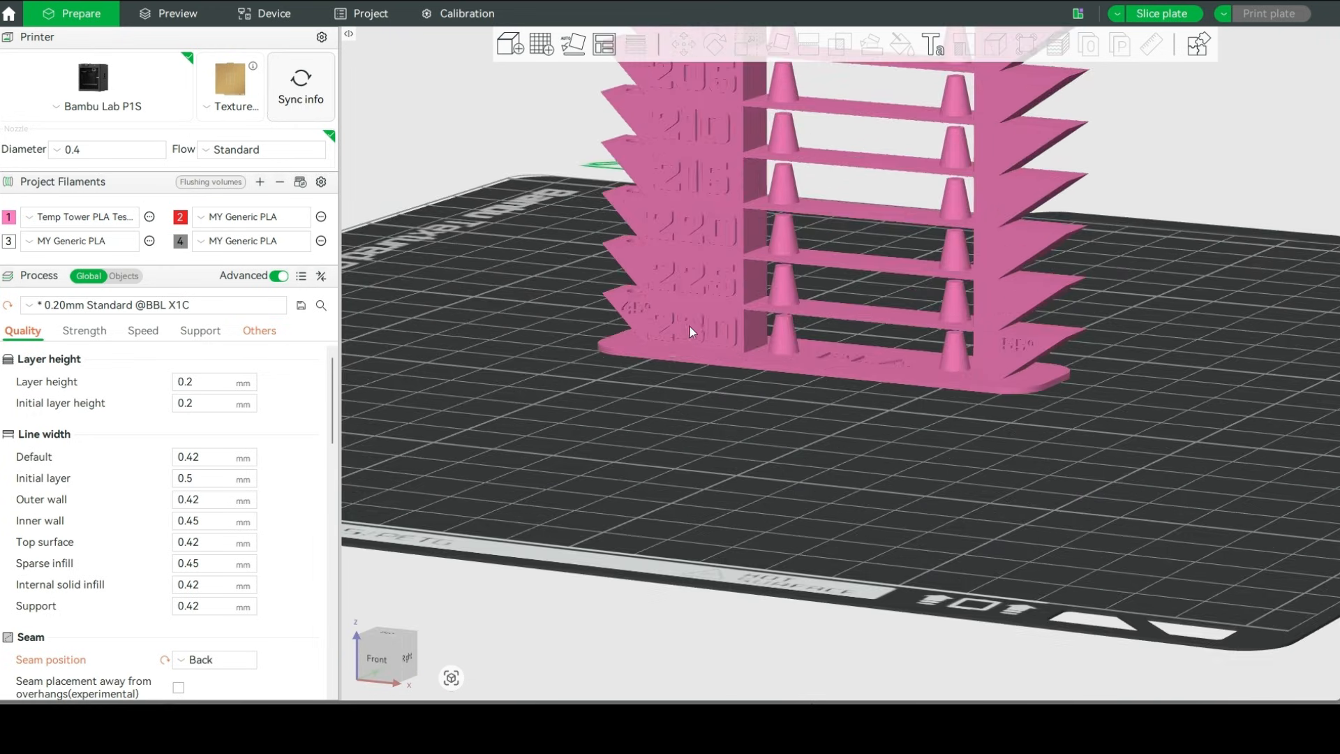
{"action": "left_click", "coordinate": [151, 219]}
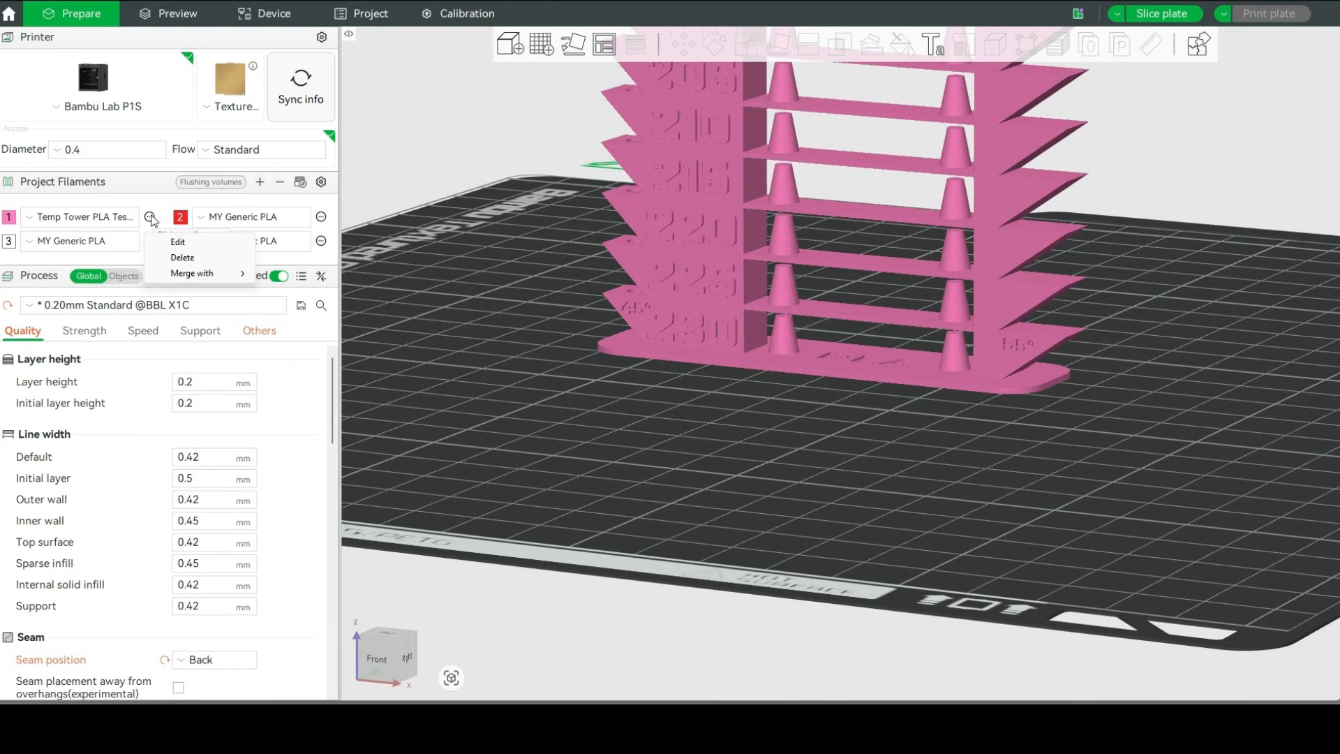
{"action": "left_click", "coordinate": [180, 241]}
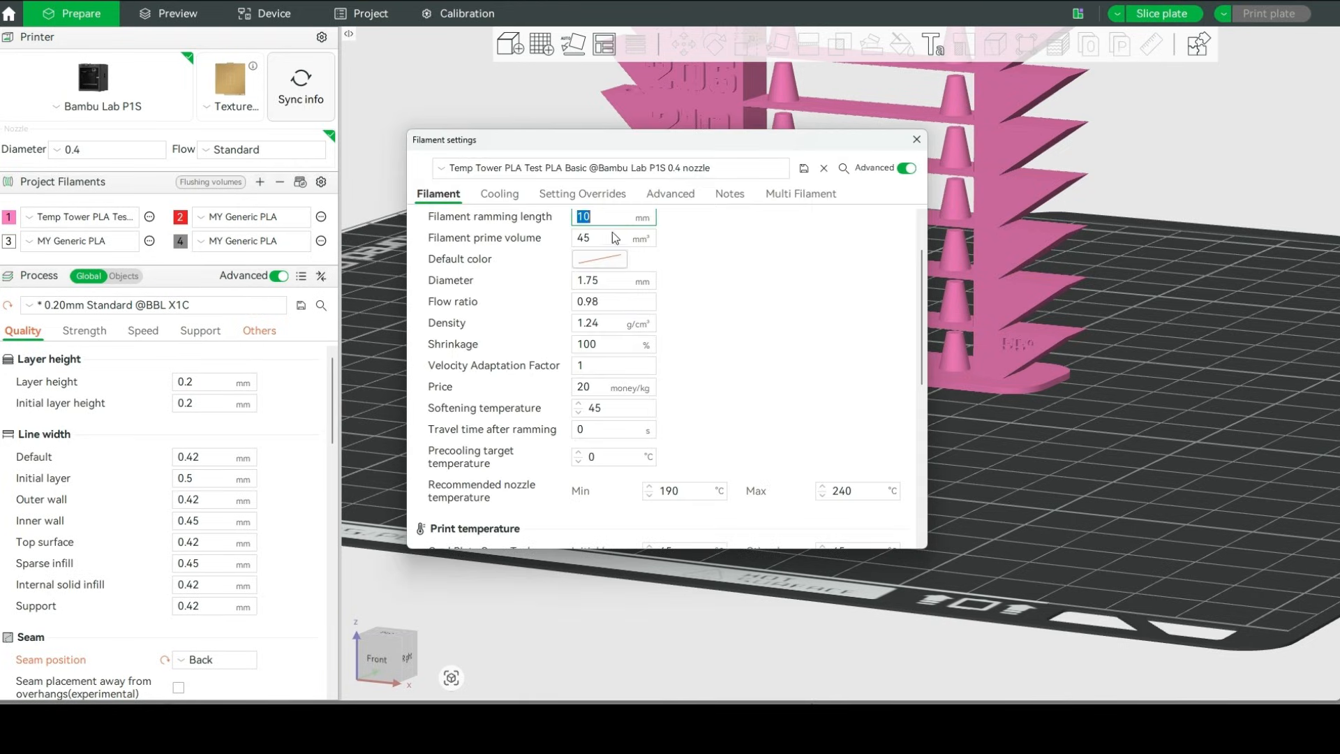
{"action": "scroll", "coordinate": [646, 335], "scroll_direction": "down", "scroll_amount": 1}
{"action": "scroll", "coordinate": [646, 335], "scroll_direction": "down", "scroll_amount": 8}
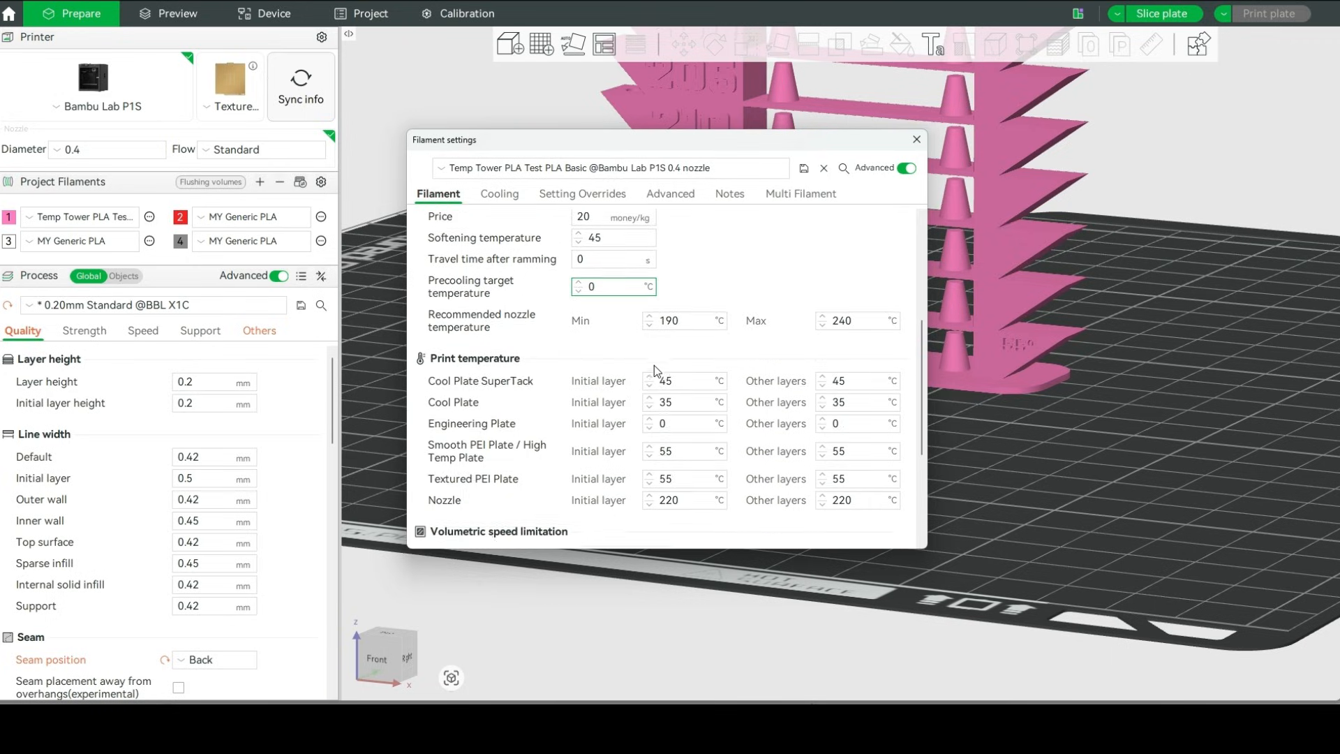
{"action": "left_click", "coordinate": [834, 239]}
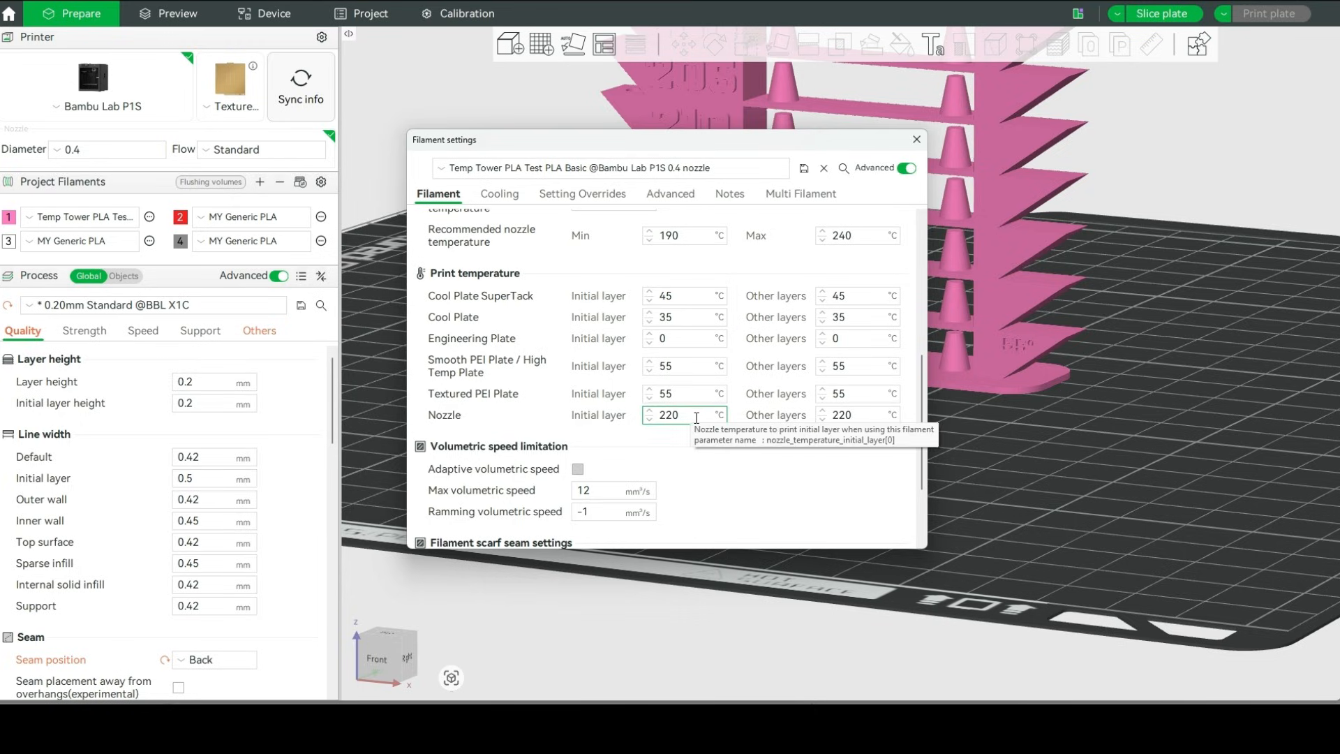
{"action": "double_click", "coordinate": [649, 412]}
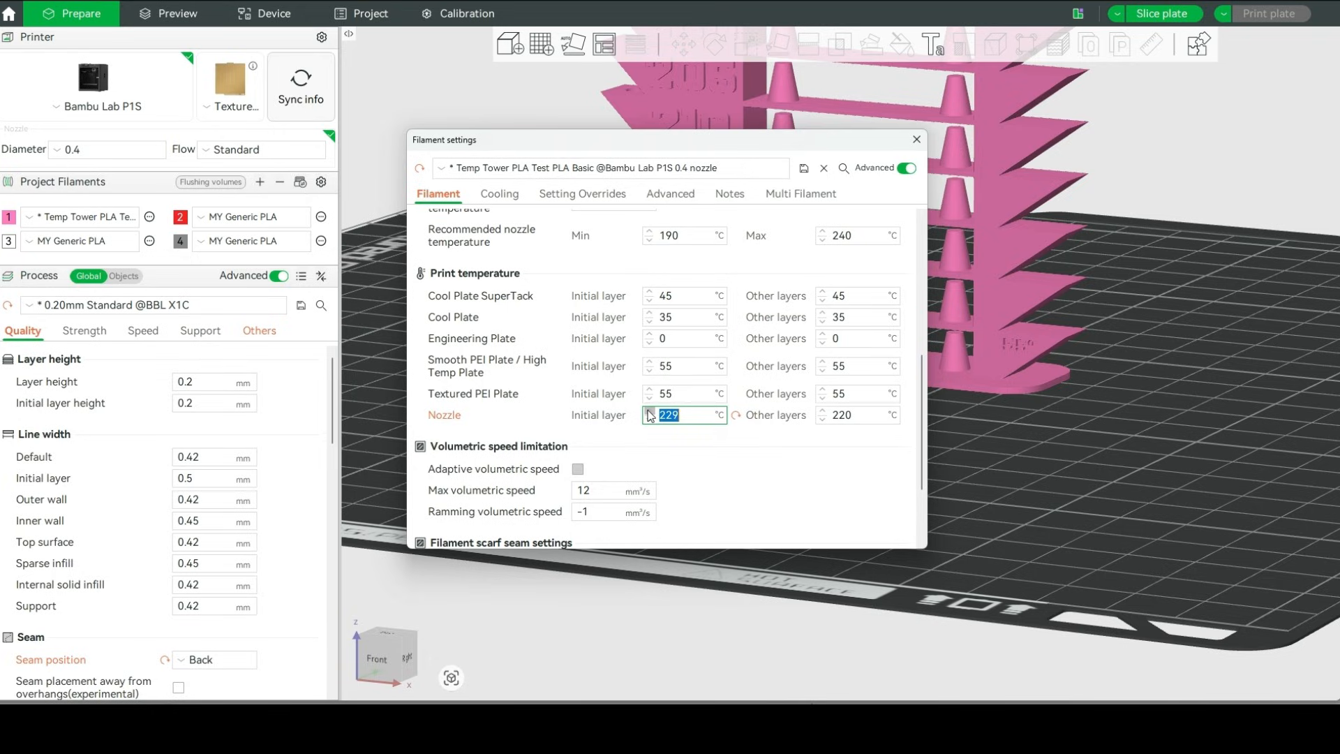
{"action": "double_click", "coordinate": [823, 412]}
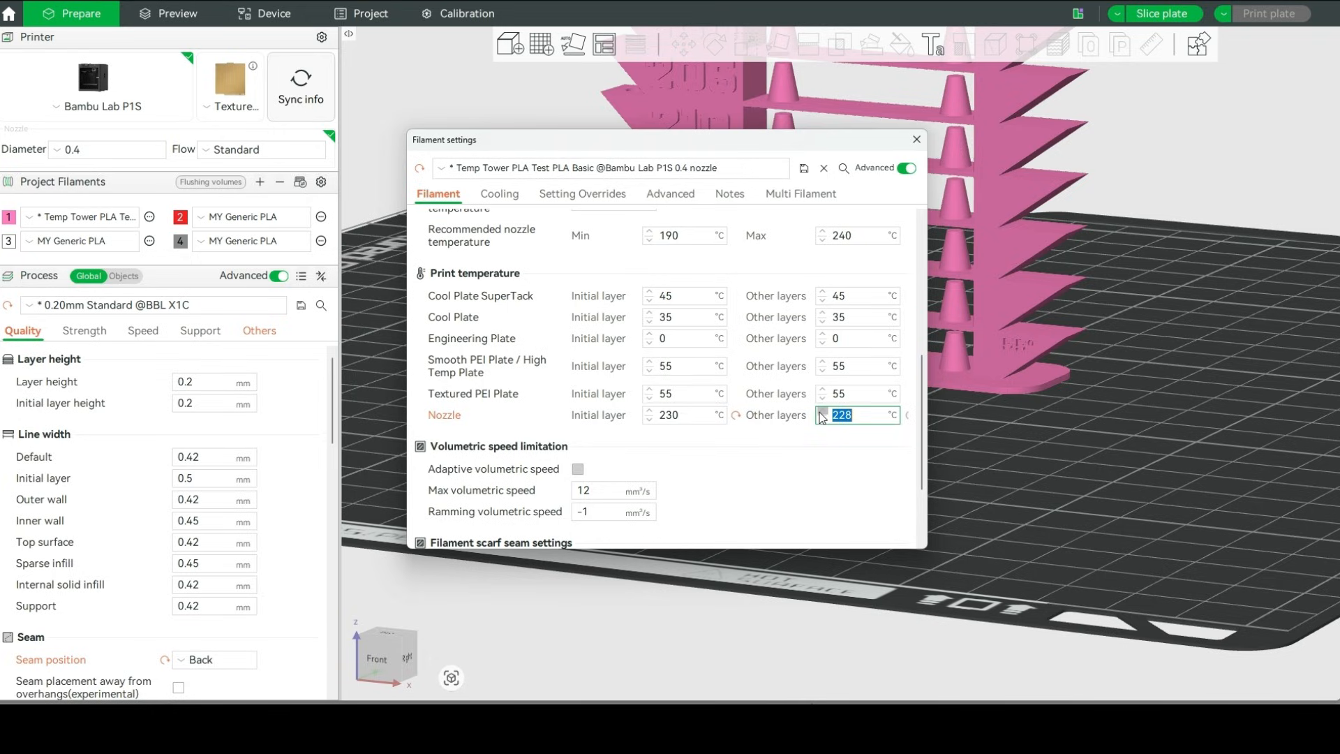
Save the edited filament preset under its existing name
{"action": "scroll", "coordinate": [705, 400], "scroll_direction": "down", "scroll_amount": 3}
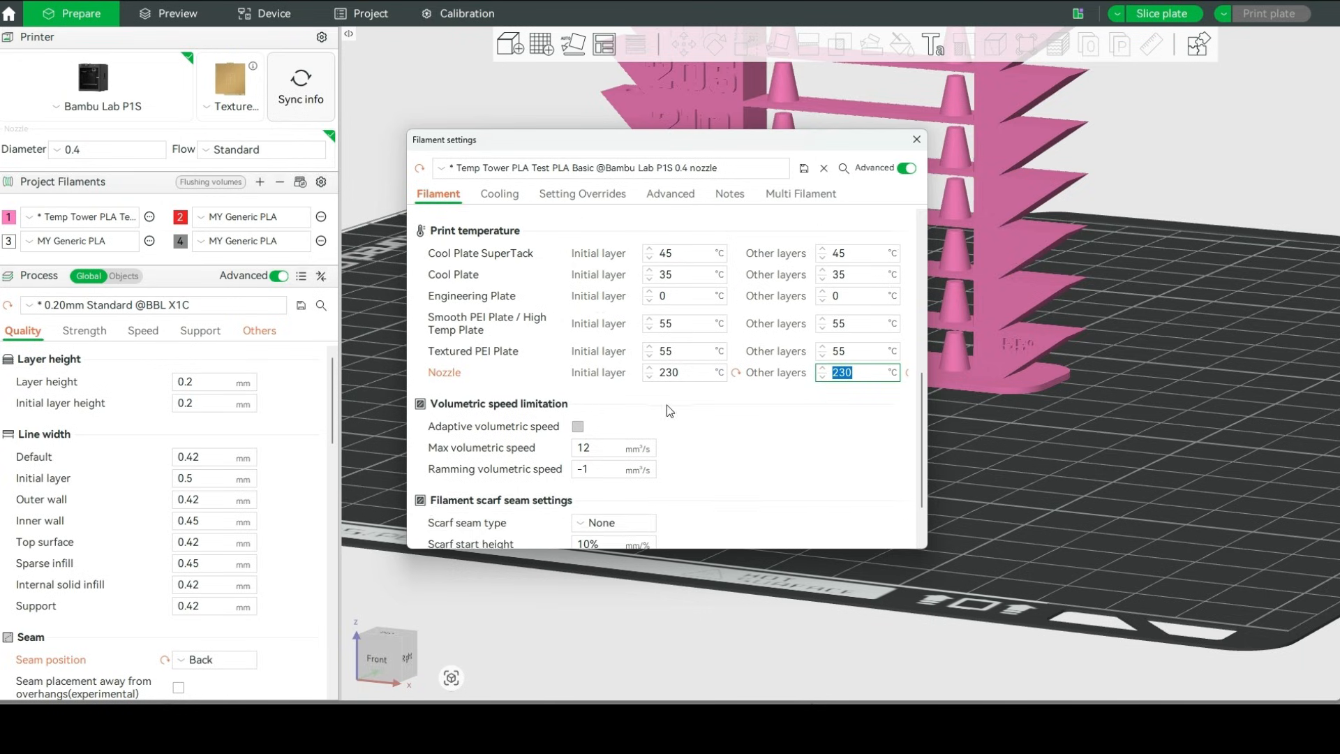
{"action": "left_click", "coordinate": [805, 168]}
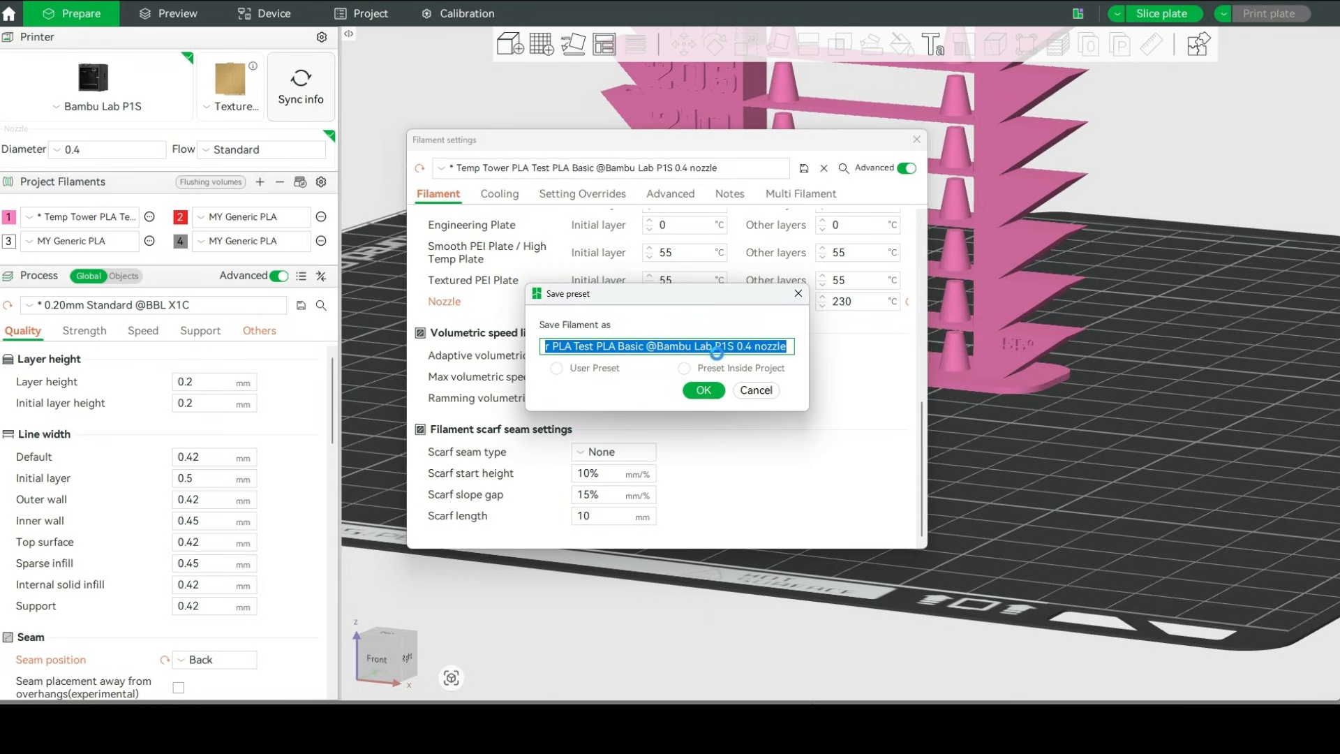
{"action": "left_click", "coordinate": [705, 390]}
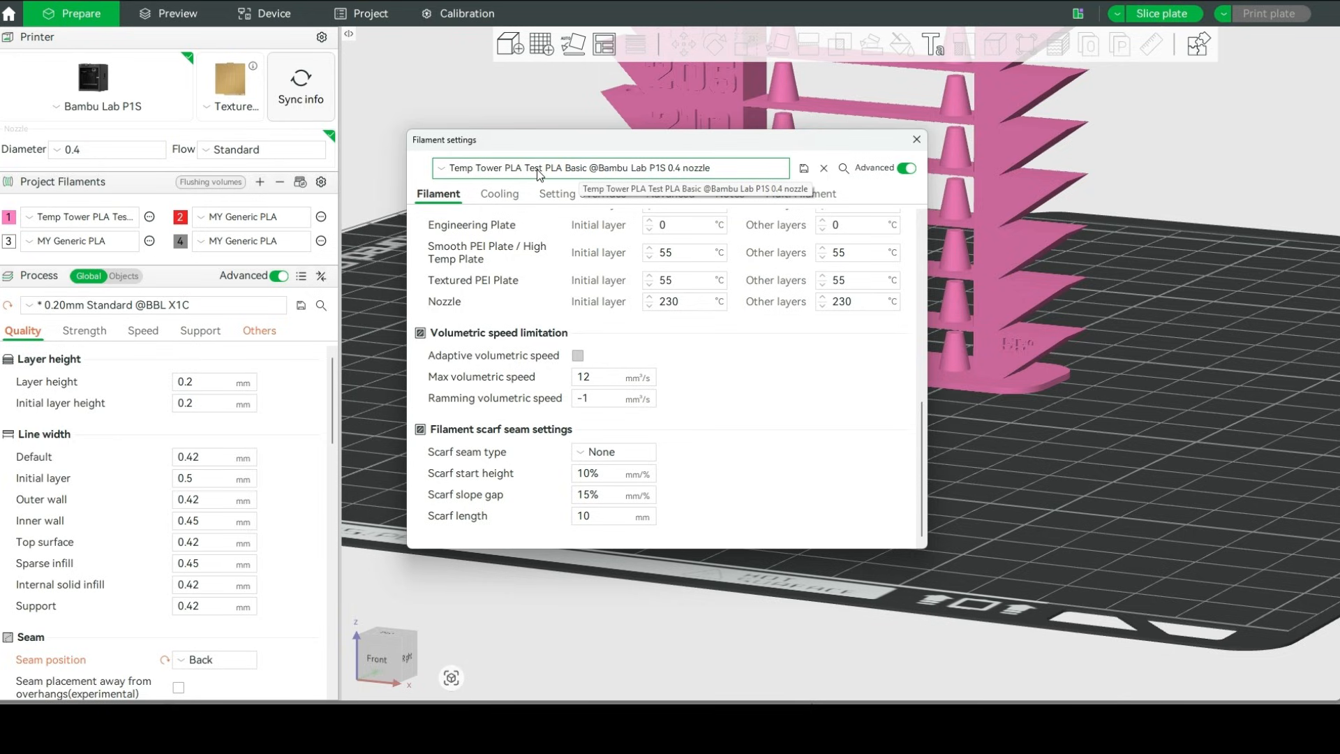
Close the filament settings and slice the plate with the temperature tower
{"action": "left_click", "coordinate": [919, 139]}
{"action": "left_click_drag", "start_coordinate": [850, 441], "coordinate": [792, 454]}
{"action": "scroll", "coordinate": [812, 429], "scroll_direction": "up", "scroll_amount": 2}
{"action": "scroll", "coordinate": [805, 443], "scroll_direction": "down", "scroll_amount": 10}
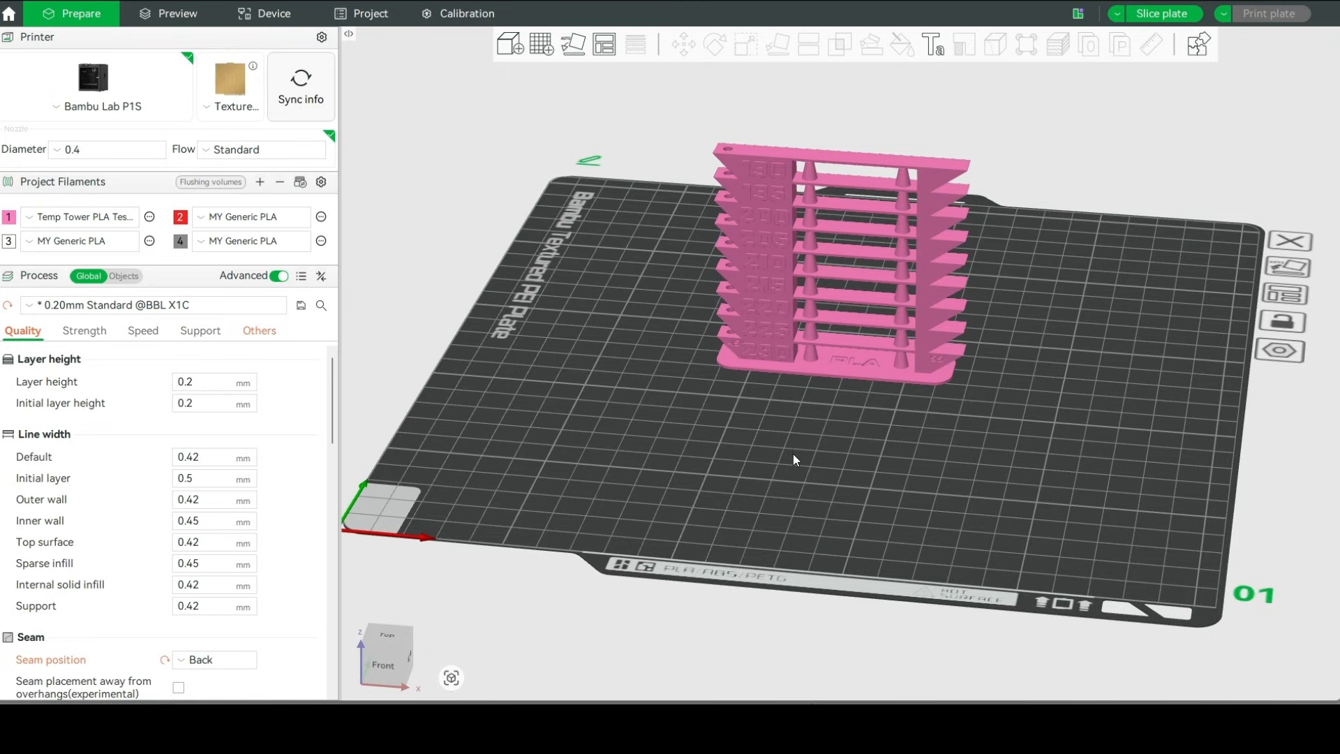
{"action": "left_click", "coordinate": [1156, 14]}
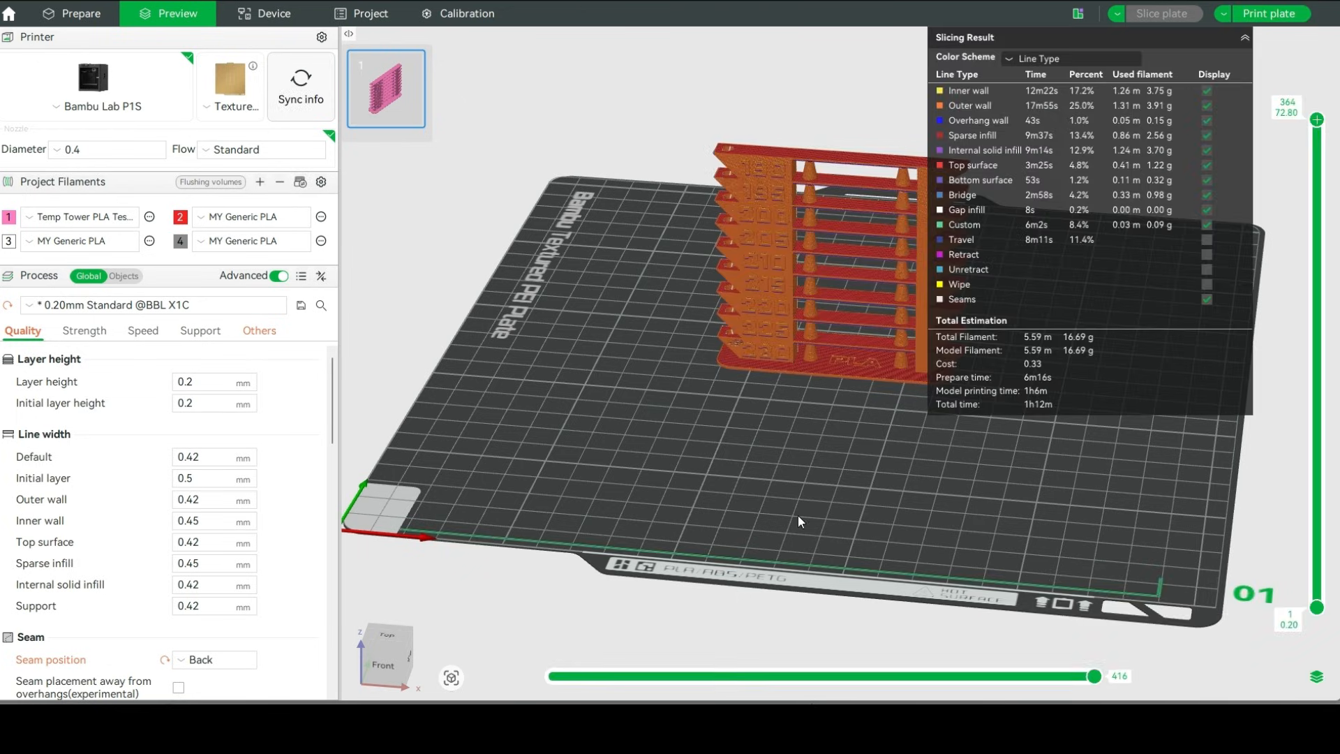
Set the sliced preview's color scheme to Temperature
{"action": "mouse_move", "coordinate": [793, 521]}
{"action": "left_mouse_down"}
{"action": "mouse_move", "coordinate": [790, 496]}
{"action": "mouse_move", "coordinate": [802, 513]}
{"action": "left_mouse_up"}
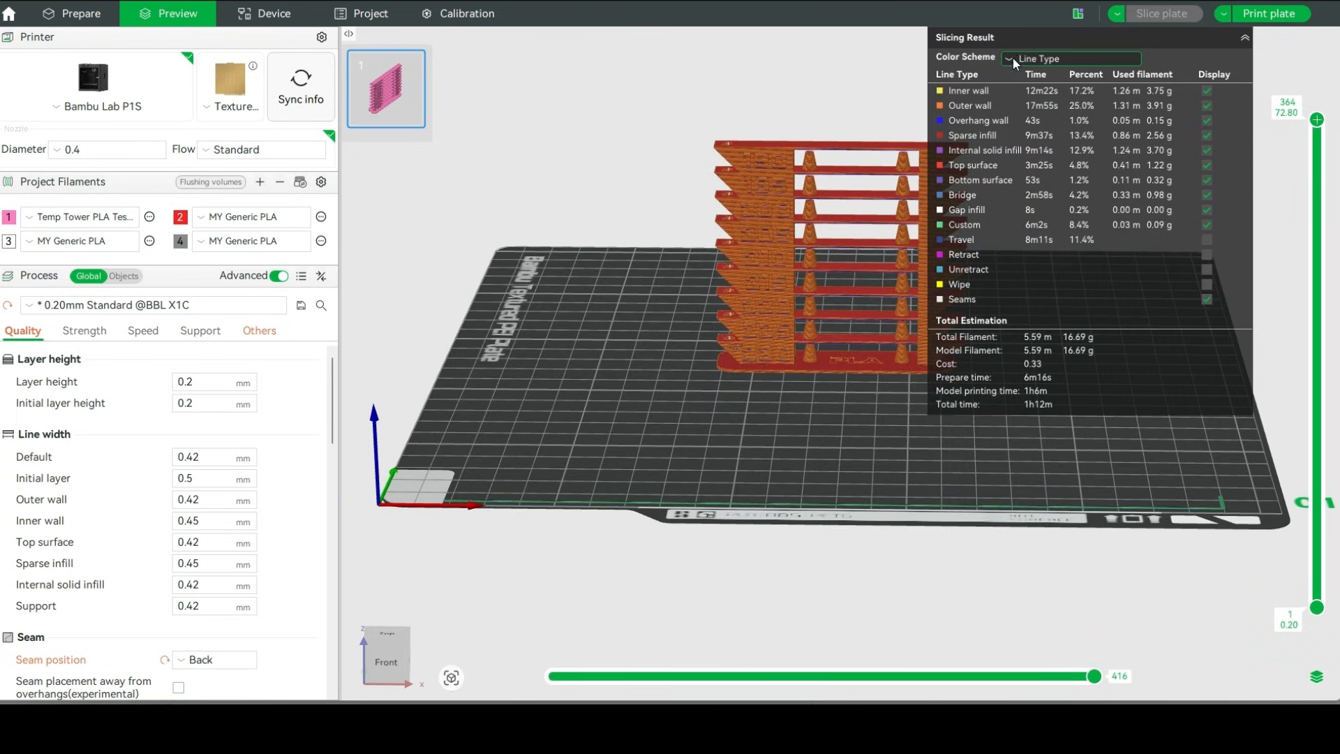
{"action": "left_click", "coordinate": [1012, 57]}
{"action": "scroll", "coordinate": [1045, 94], "scroll_direction": "down", "scroll_amount": 1}
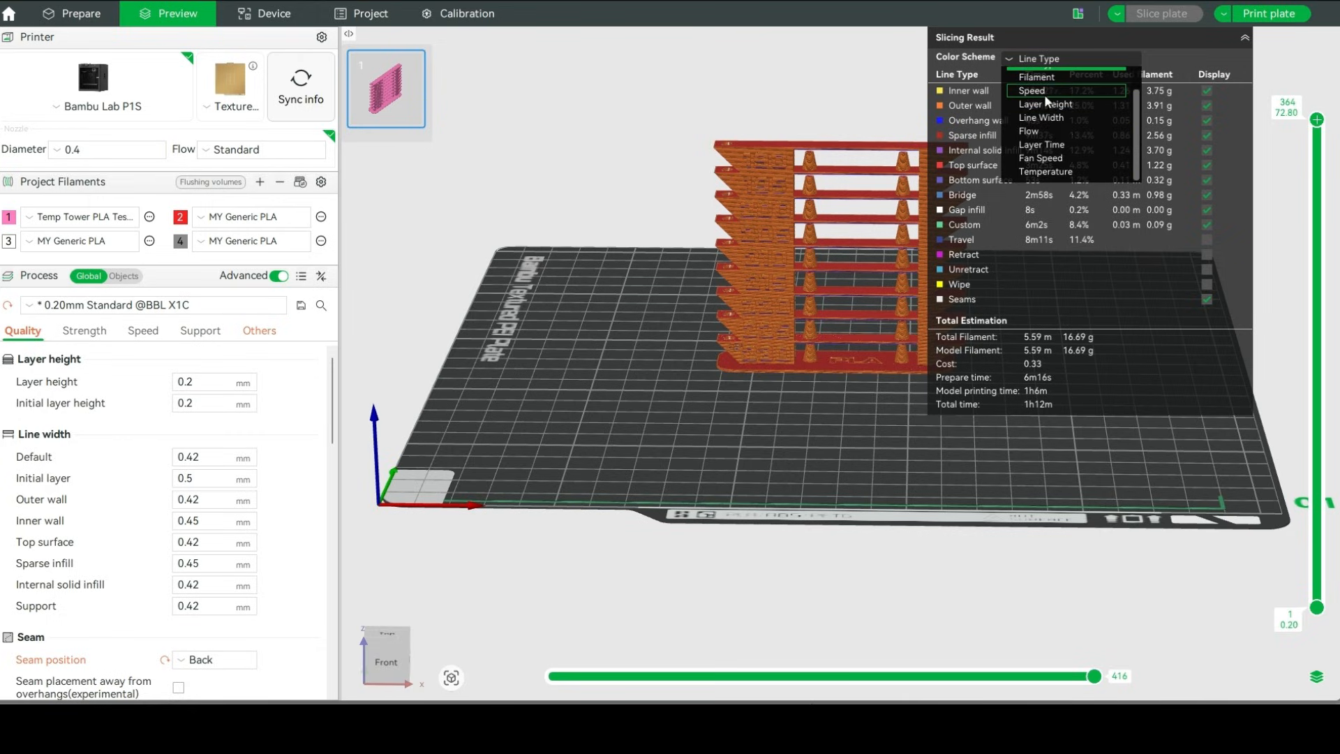
{"action": "left_click", "coordinate": [1073, 171]}
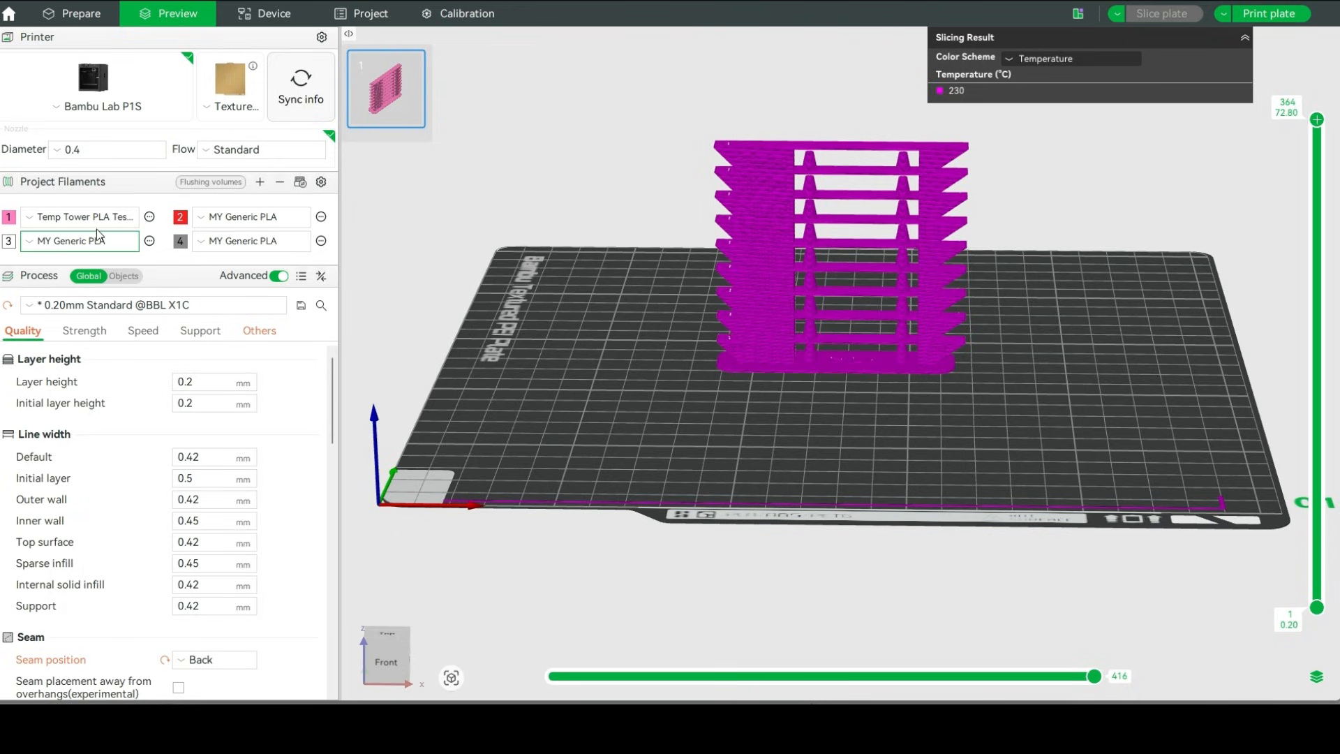
Set the preview's upper layer to layer 43 at 8.60 mm, at the transition from the 230 section to the 225 section
{"action": "scroll", "coordinate": [660, 331], "scroll_direction": "up", "scroll_amount": 5}
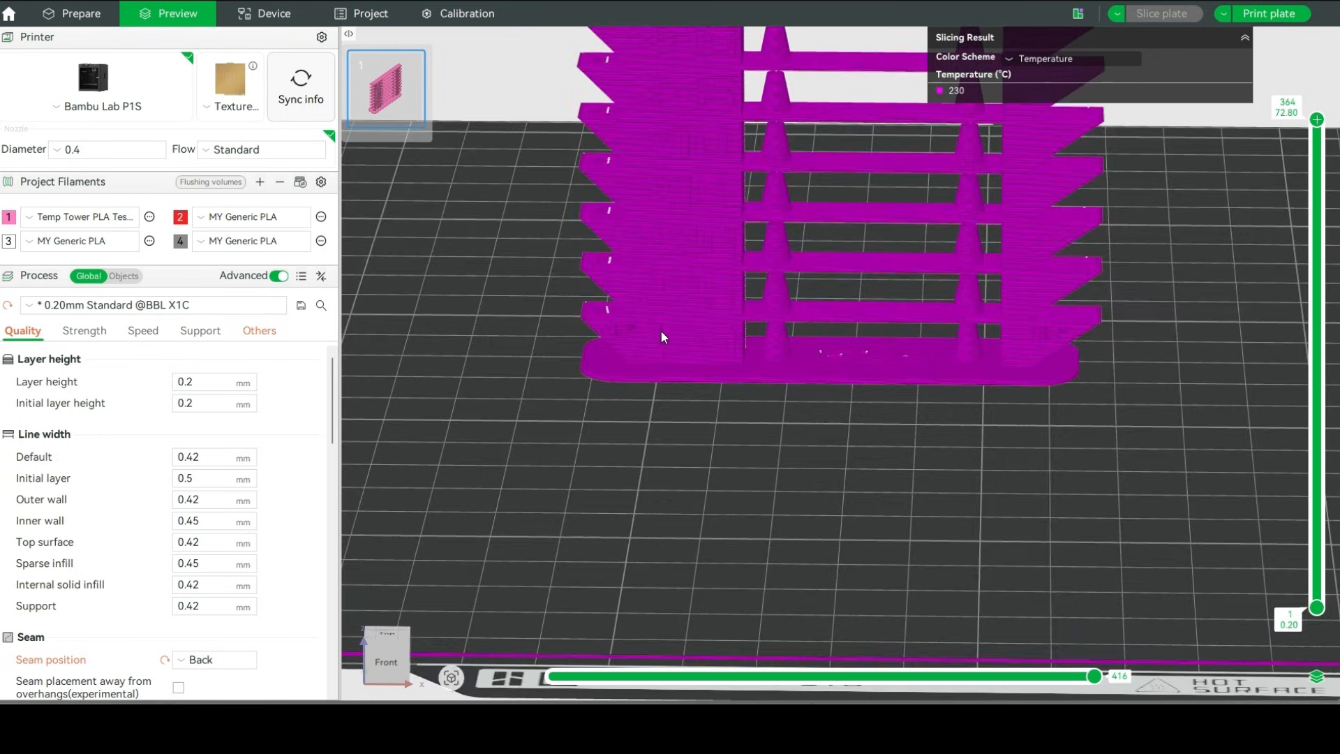
{"action": "scroll", "coordinate": [688, 333], "scroll_direction": "down", "scroll_amount": 3}
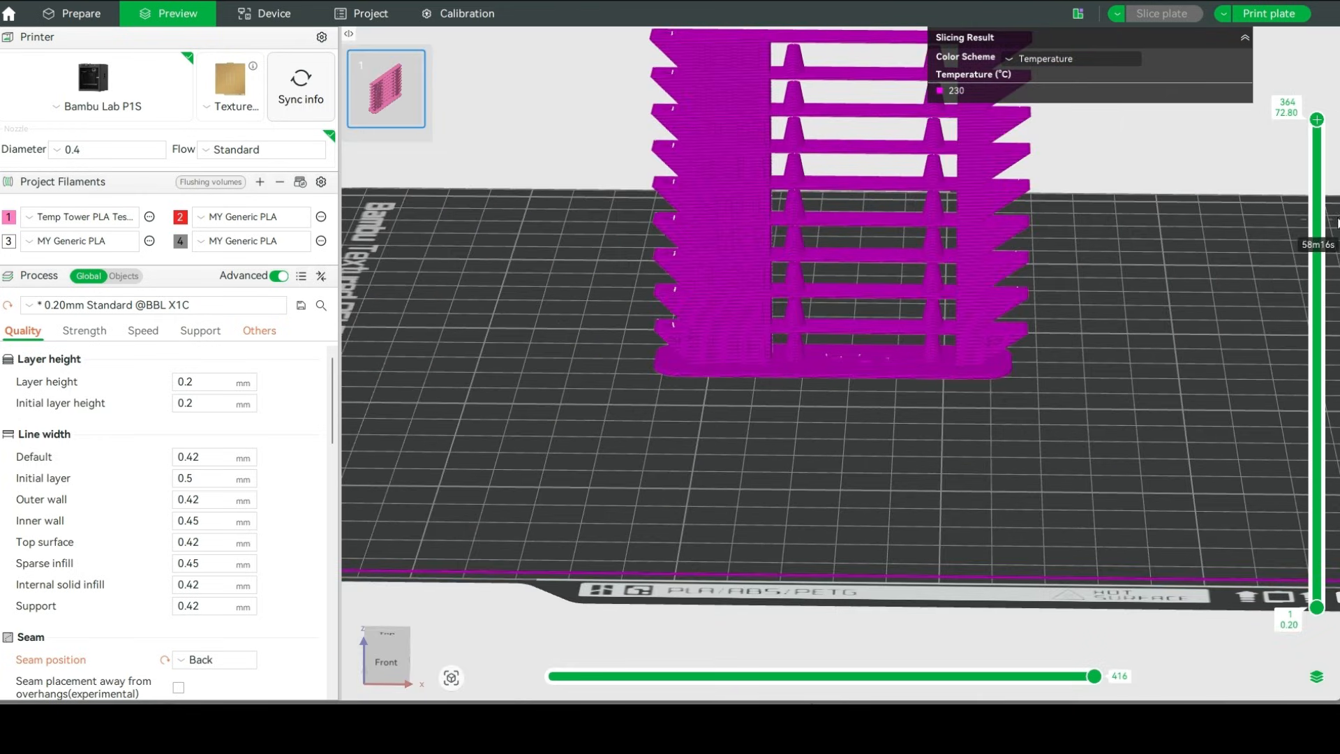
{"action": "left_click_drag", "start_coordinate": [1317, 121], "coordinate": [1297, 531]}
{"action": "scroll", "coordinate": [822, 241], "scroll_direction": "up", "scroll_amount": 3}
{"action": "scroll", "coordinate": [824, 252], "scroll_direction": "up", "scroll_amount": 2}
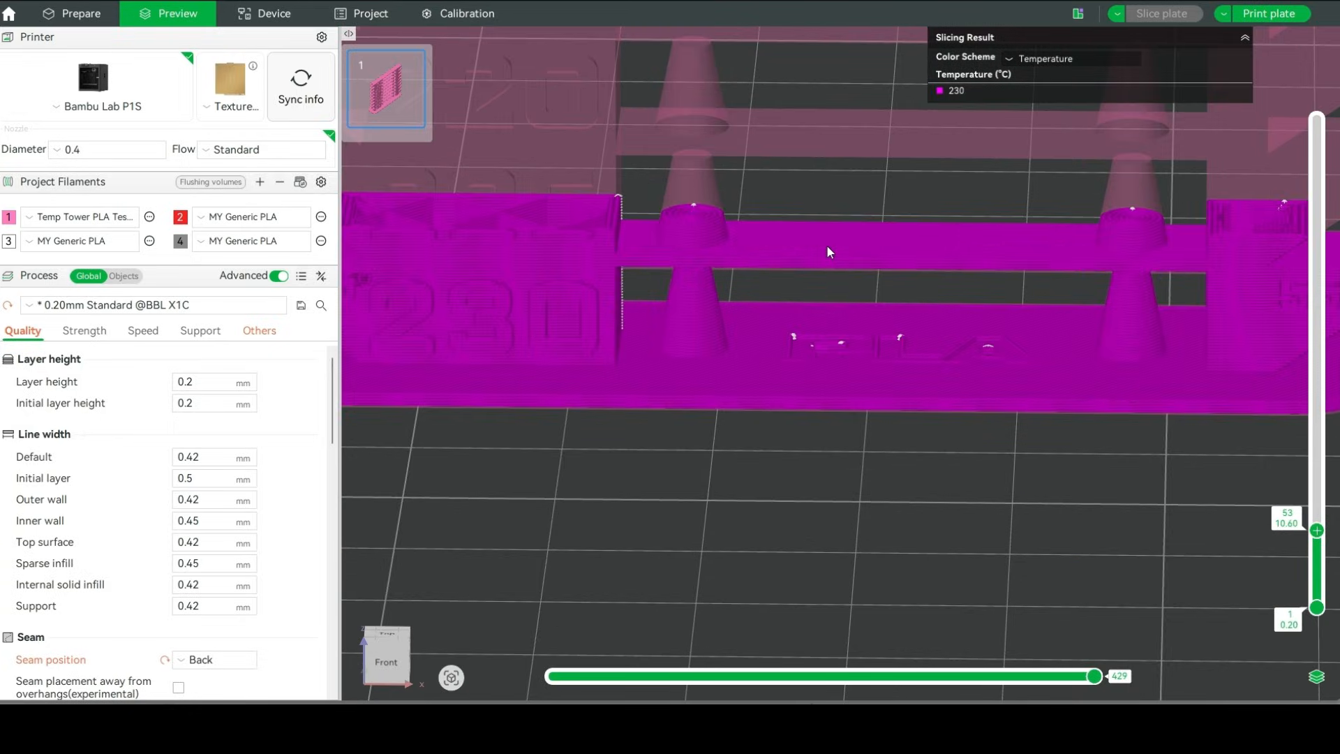
{"action": "key", "text": "Down"}
{"action": "key", "text": "Down"}
{"action": "key", "text": "Down"}
{"action": "key", "text": "Down"}
{"action": "key", "text": "Down"}
{"action": "key", "text": "Down"}
{"action": "key", "text": "Down"}
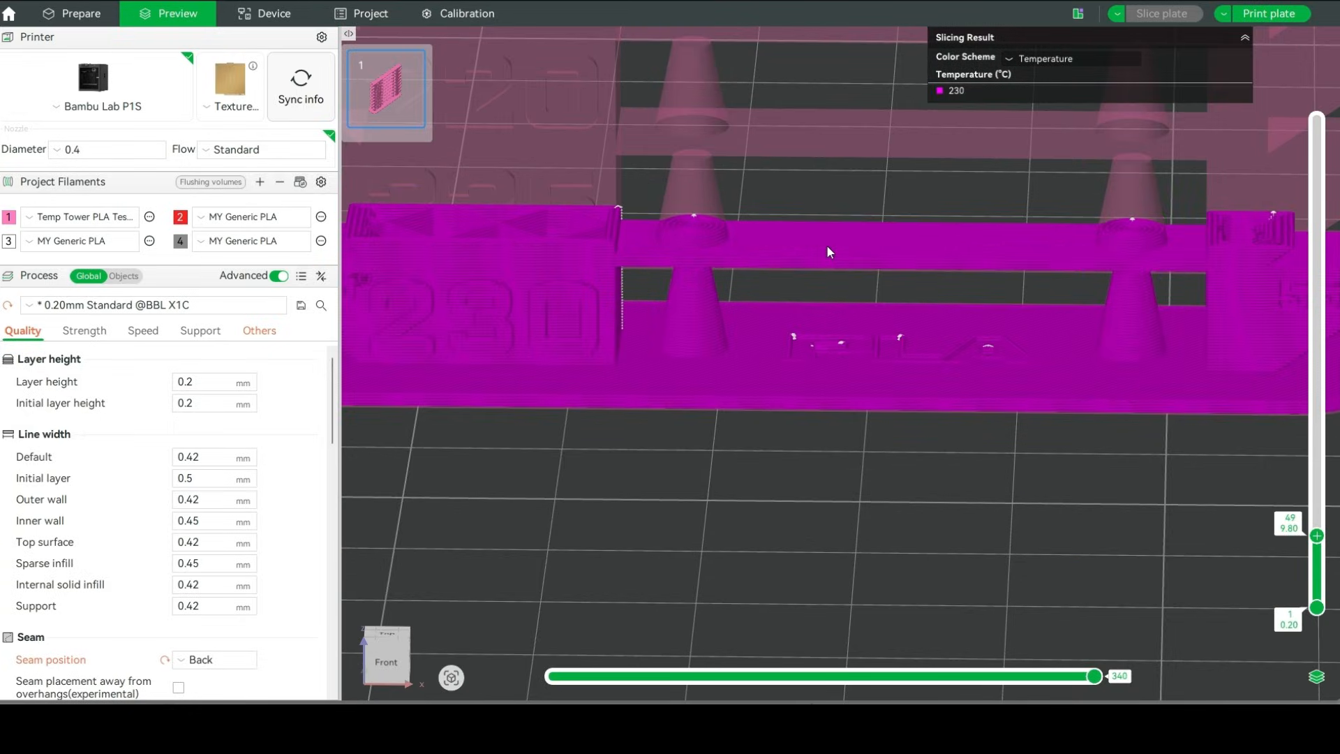
{"action": "key", "text": "Down"}
{"action": "key", "text": "Down"}
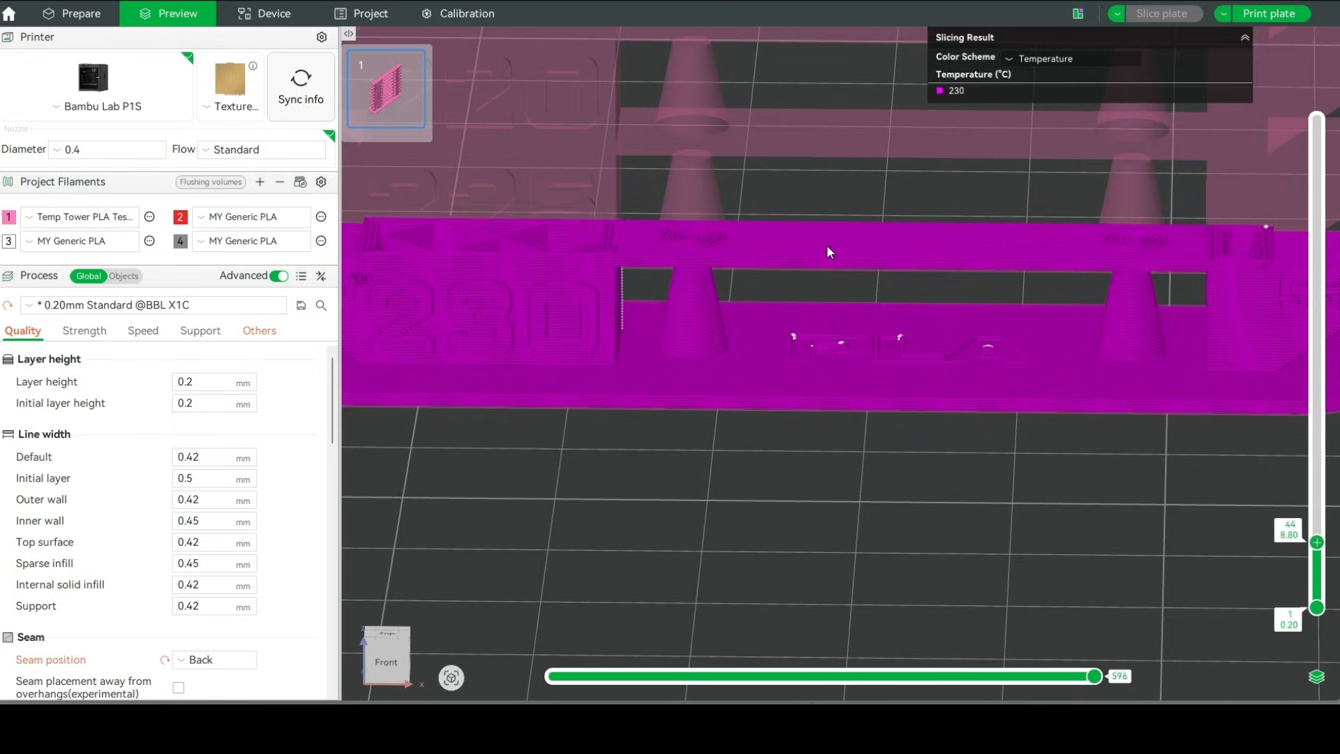
{"action": "key", "text": "Down"}
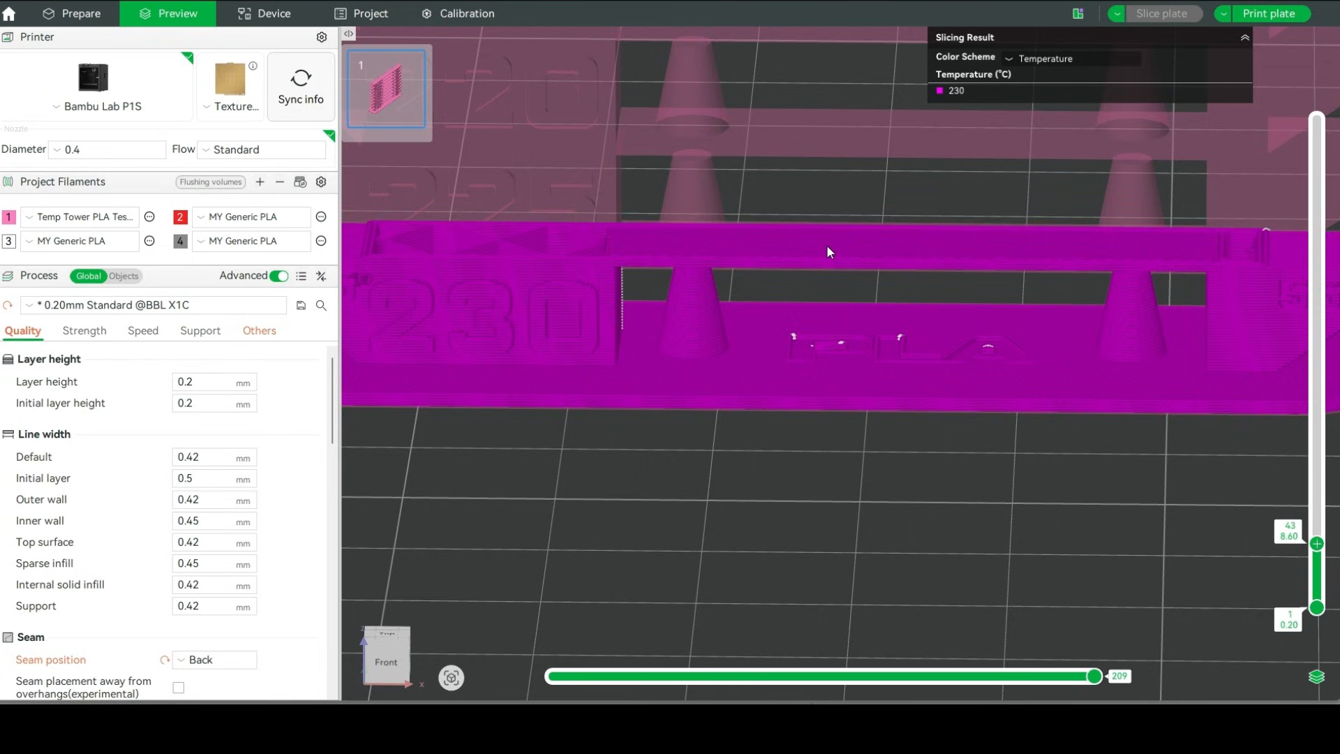
{"action": "key", "text": "Up"}
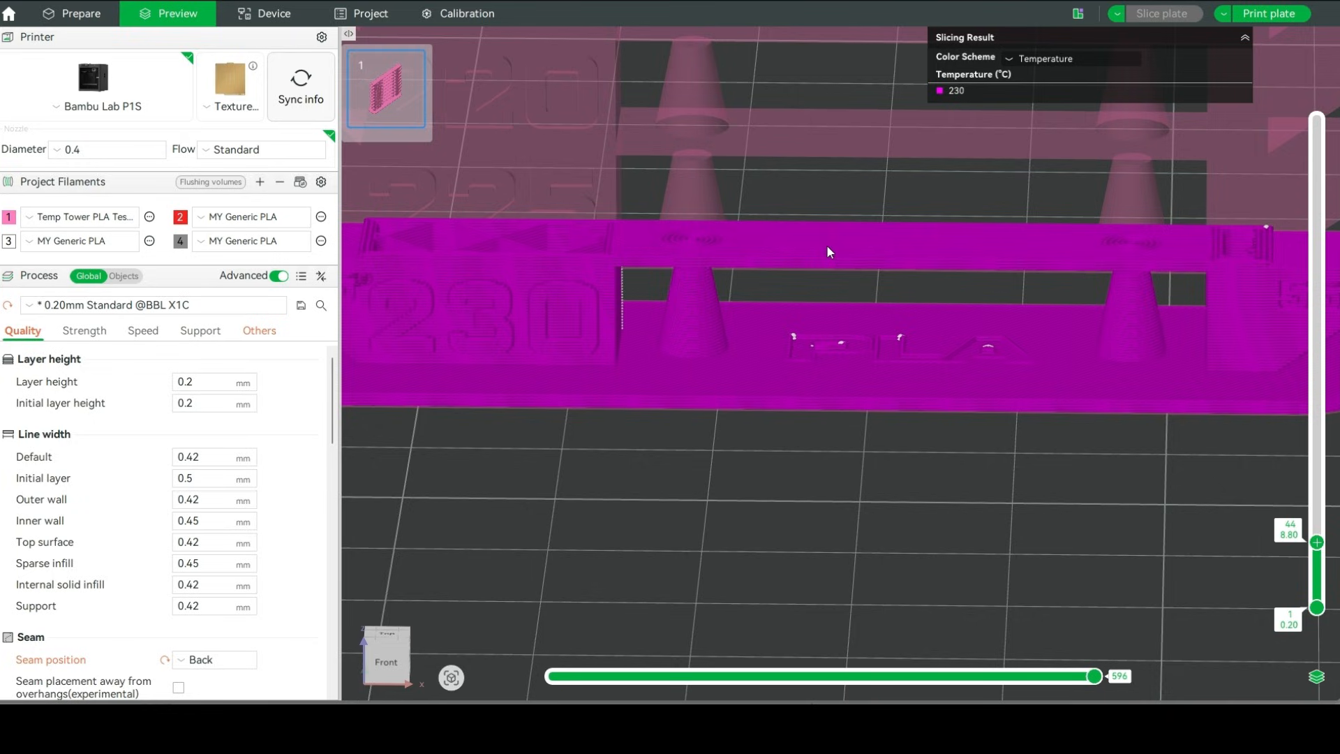
{"action": "key", "text": "Down"}
{"action": "key", "text": "Down"}
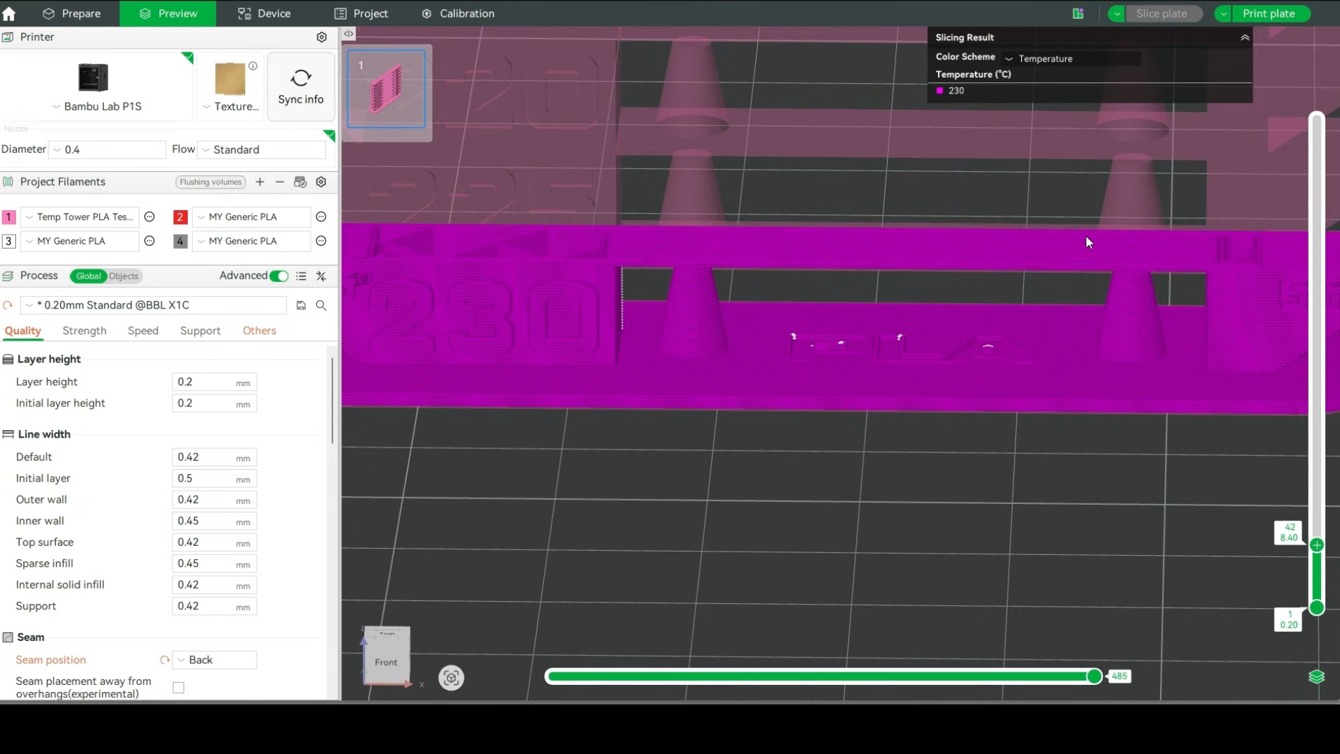
{"action": "scroll", "coordinate": [513, 443], "scroll_direction": "up", "scroll_amount": 6}
{"action": "scroll", "coordinate": [488, 440], "scroll_direction": "down", "scroll_amount": 10}
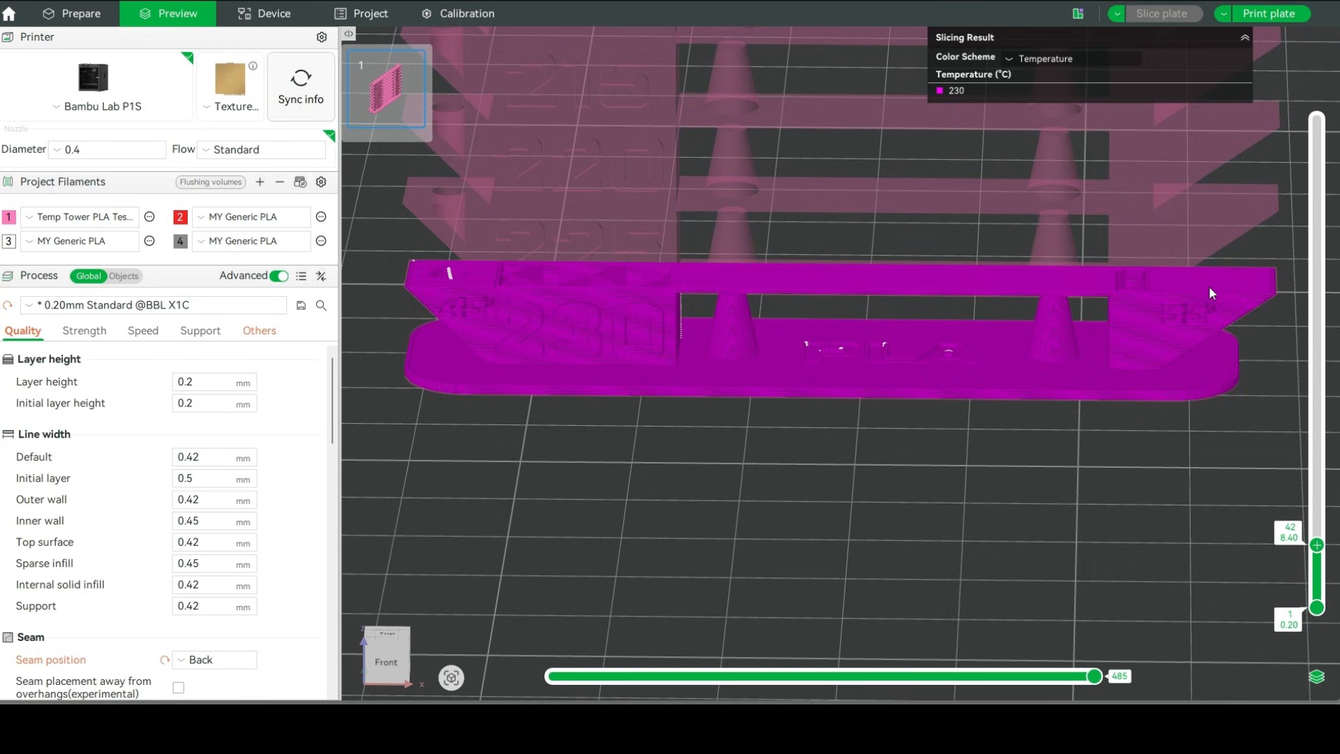
{"action": "key", "text": "Up"}
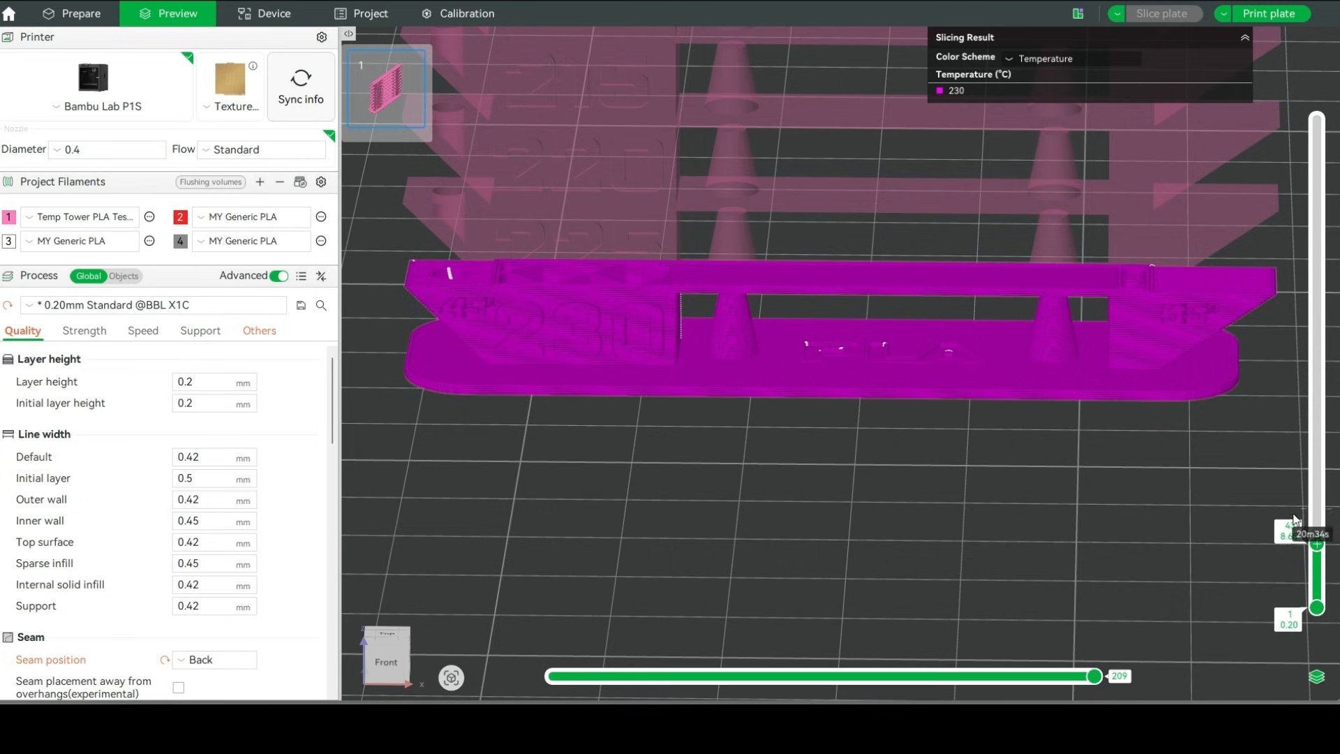
Add the custom G-code M109 S225 at layer 43 for the tower's 225 section
{"action": "right_click", "coordinate": [1318, 545]}
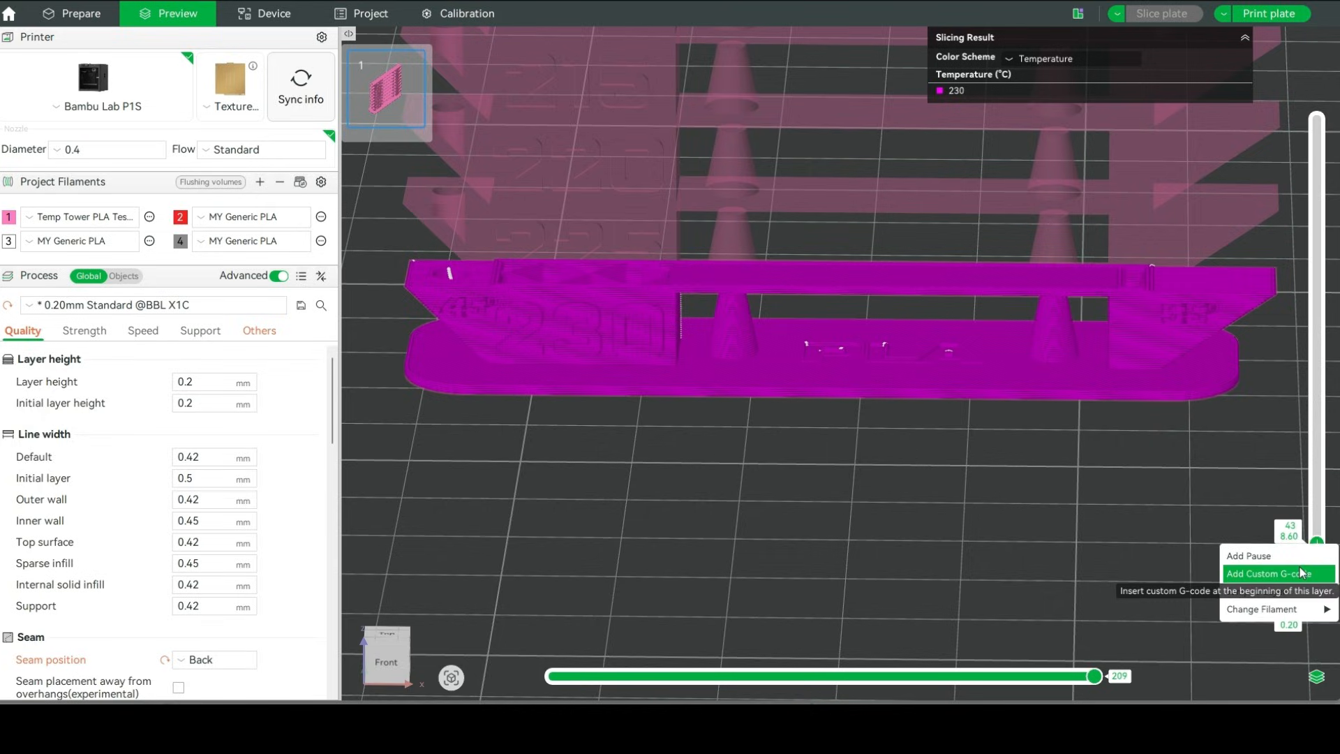
{"action": "left_click", "coordinate": [1268, 574]}
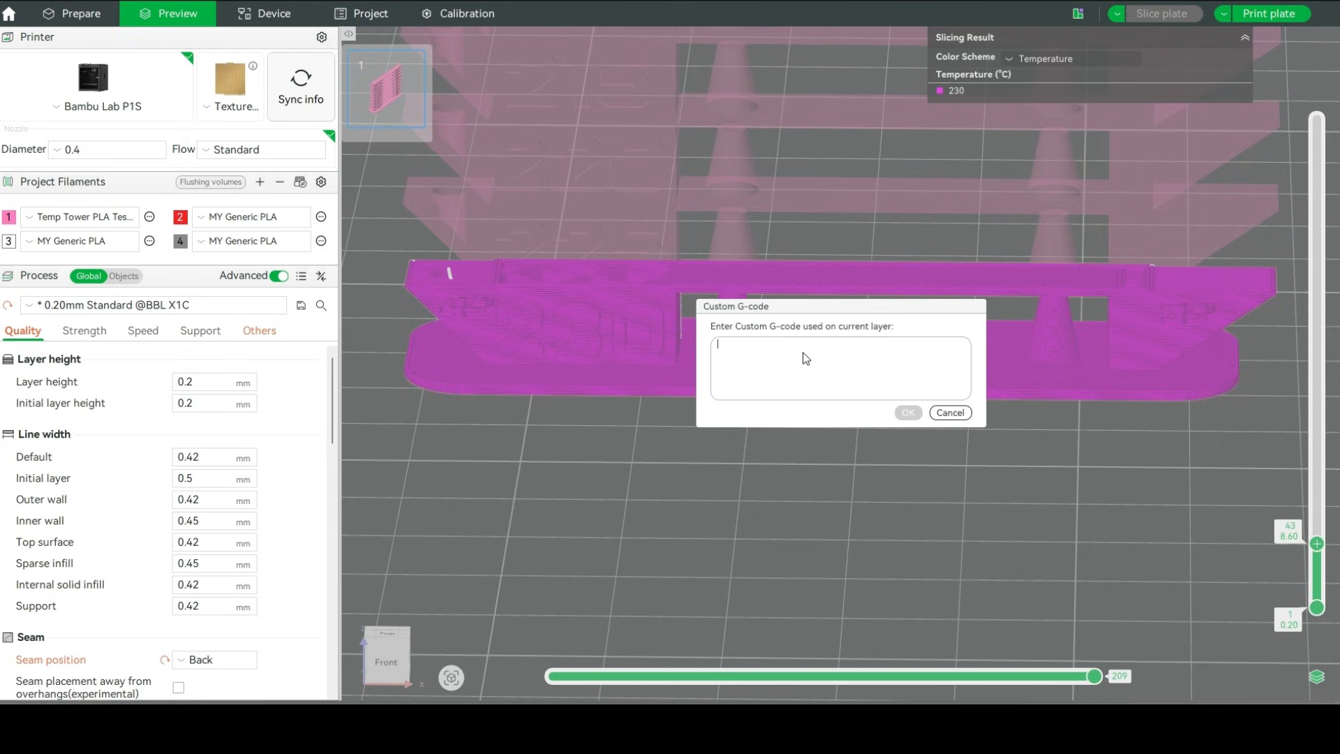
{"action": "type", "text": "M109 S###"}
{"action": "key", "text": "BackSpace"}
{"action": "key", "text": "BackSpace"}
{"action": "key", "text": "BackSpace"}
{"action": "type", "text": "225"}
{"action": "left_click", "coordinate": [909, 413]}
Set the preview's upper layer to layer 82 at 16.40 mm, at the transition from the 225 section to the 220 section
{"action": "mouse_move", "coordinate": [1320, 548]}
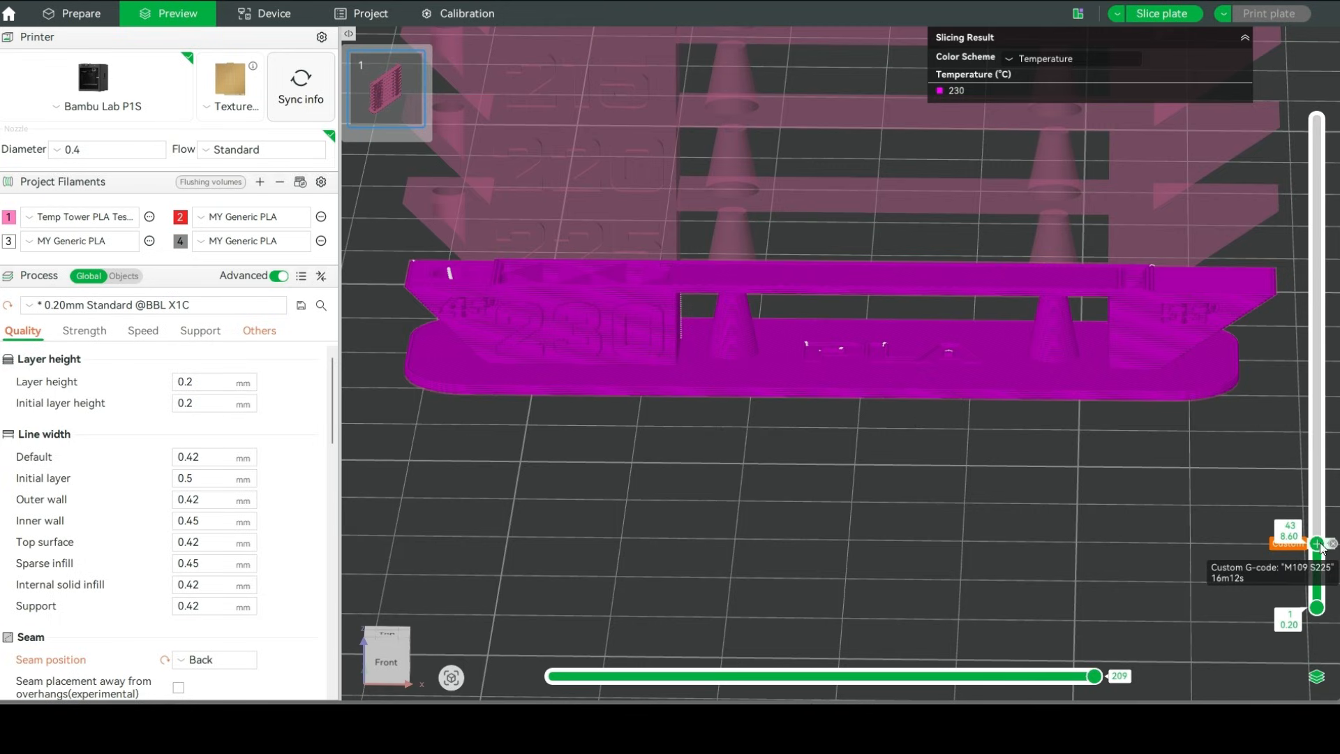
{"action": "left_click_drag", "start_coordinate": [1320, 548], "coordinate": [1315, 496]}
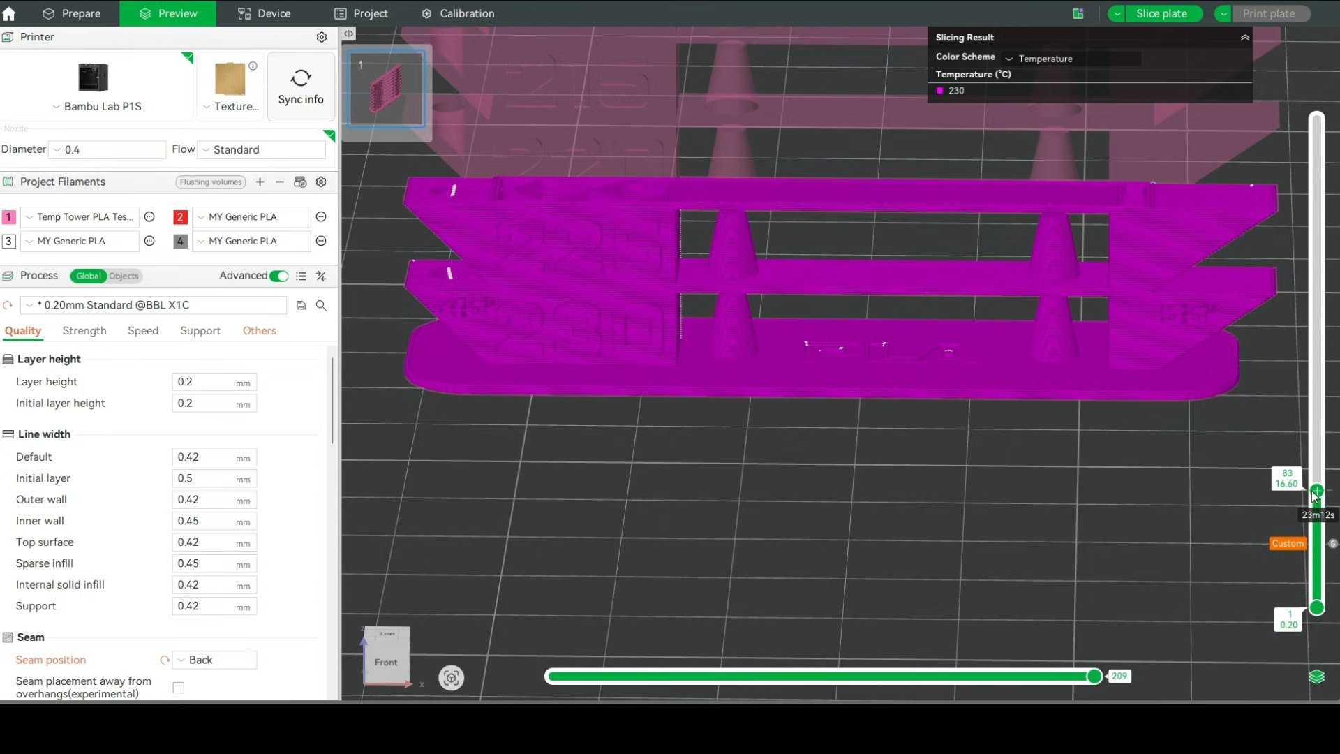
{"action": "key", "text": "Up"}
{"action": "key", "text": "Up"}
{"action": "key", "text": "Down"}
{"action": "key", "text": "Down"}
{"action": "key", "text": "Down"}
{"action": "key", "text": "Up"}
{"action": "key", "text": "Down"}
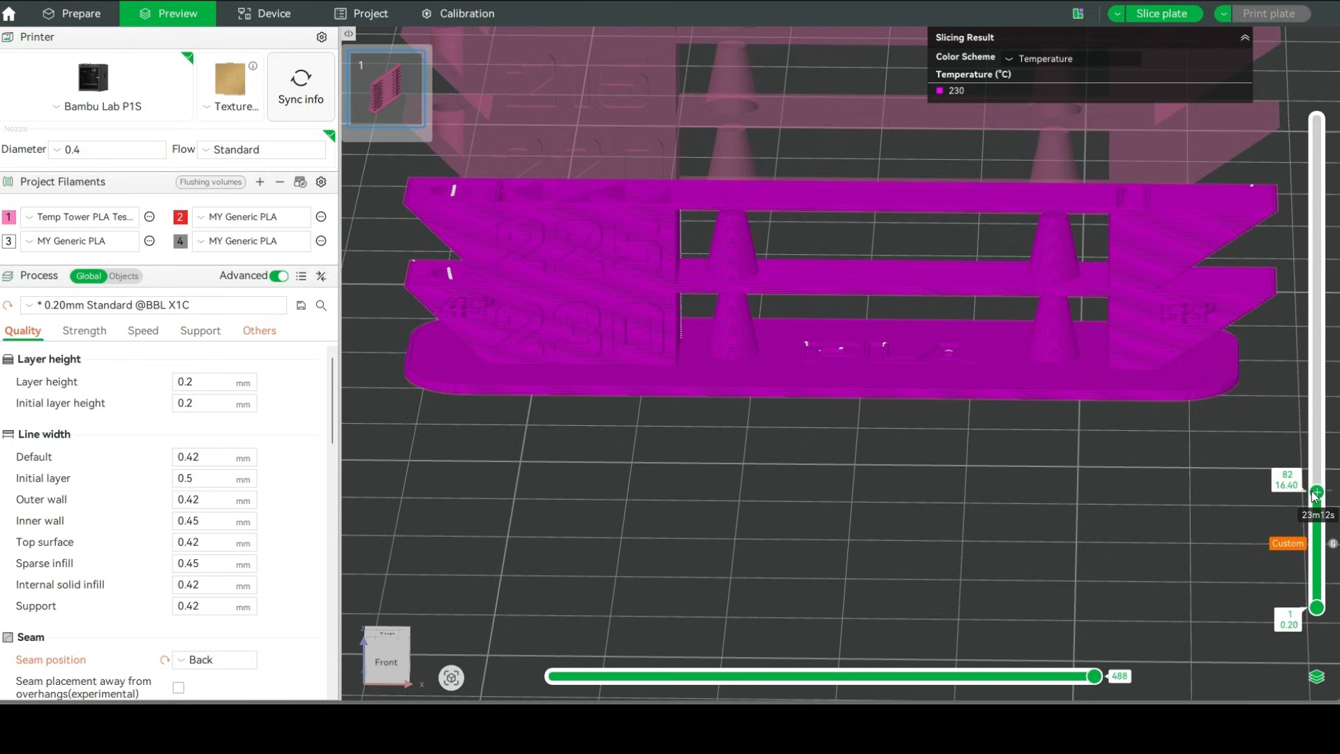
Add the custom G-code M109 S220 at layer 82 for the tower's 220 section
{"action": "right_click", "coordinate": [1316, 494]}
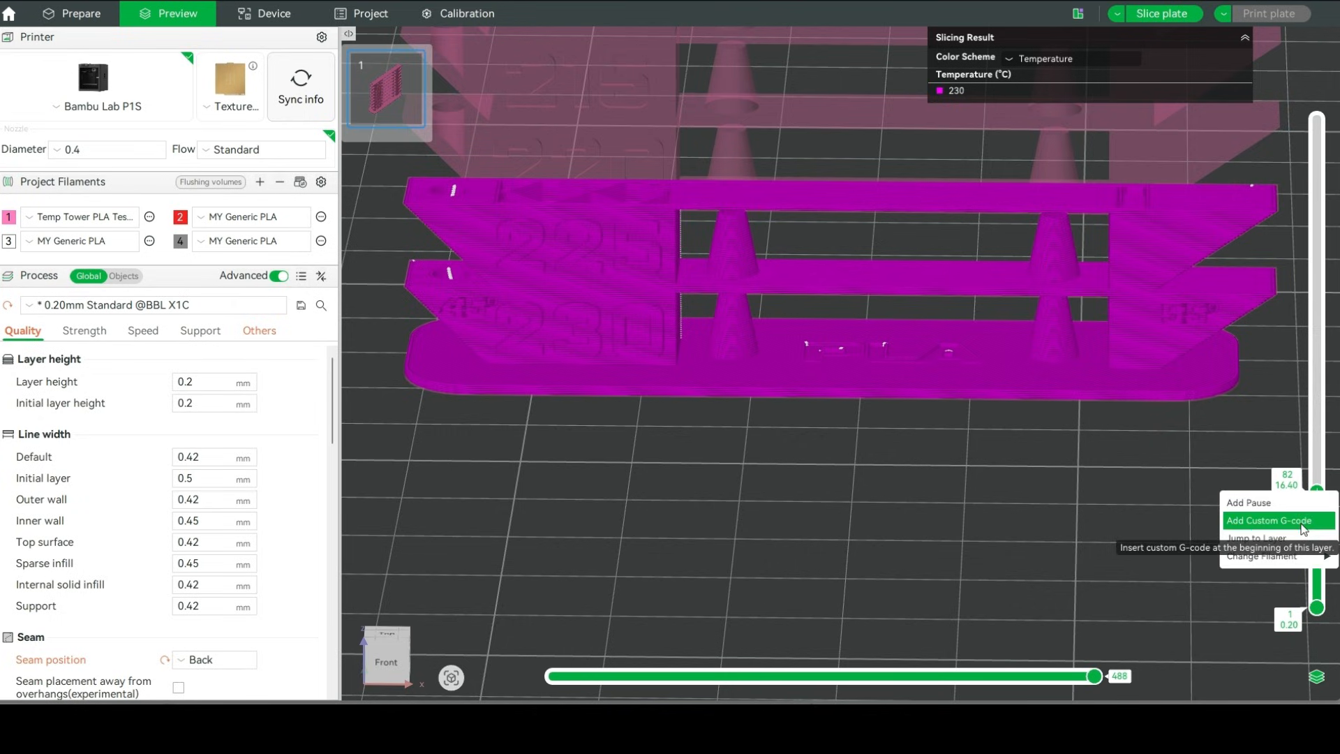
{"action": "left_click", "coordinate": [1301, 521]}
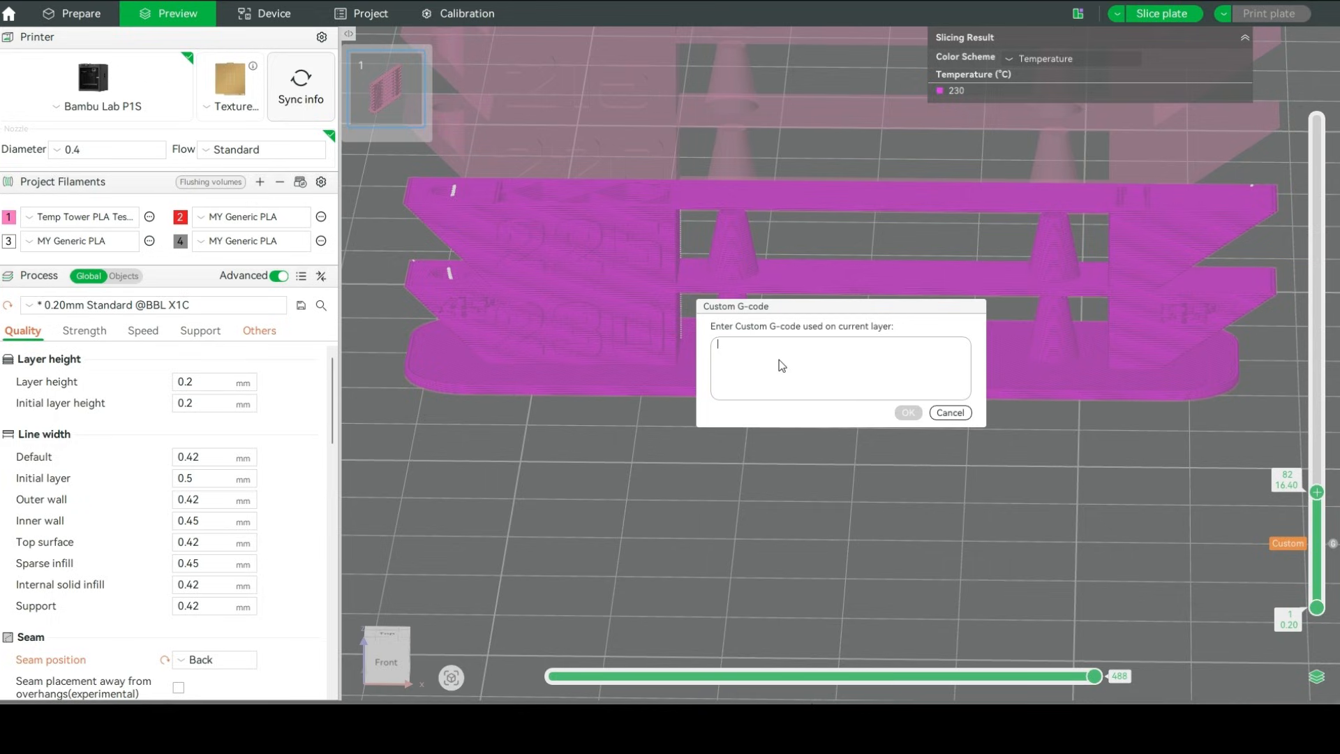
{"action": "type", "text": "M109 S###"}
{"action": "key", "text": "BackSpace"}
{"action": "key", "text": "BackSpace"}
{"action": "key", "text": "BackSpace"}
{"action": "type", "text": "220"}
{"action": "left_click", "coordinate": [908, 413]}
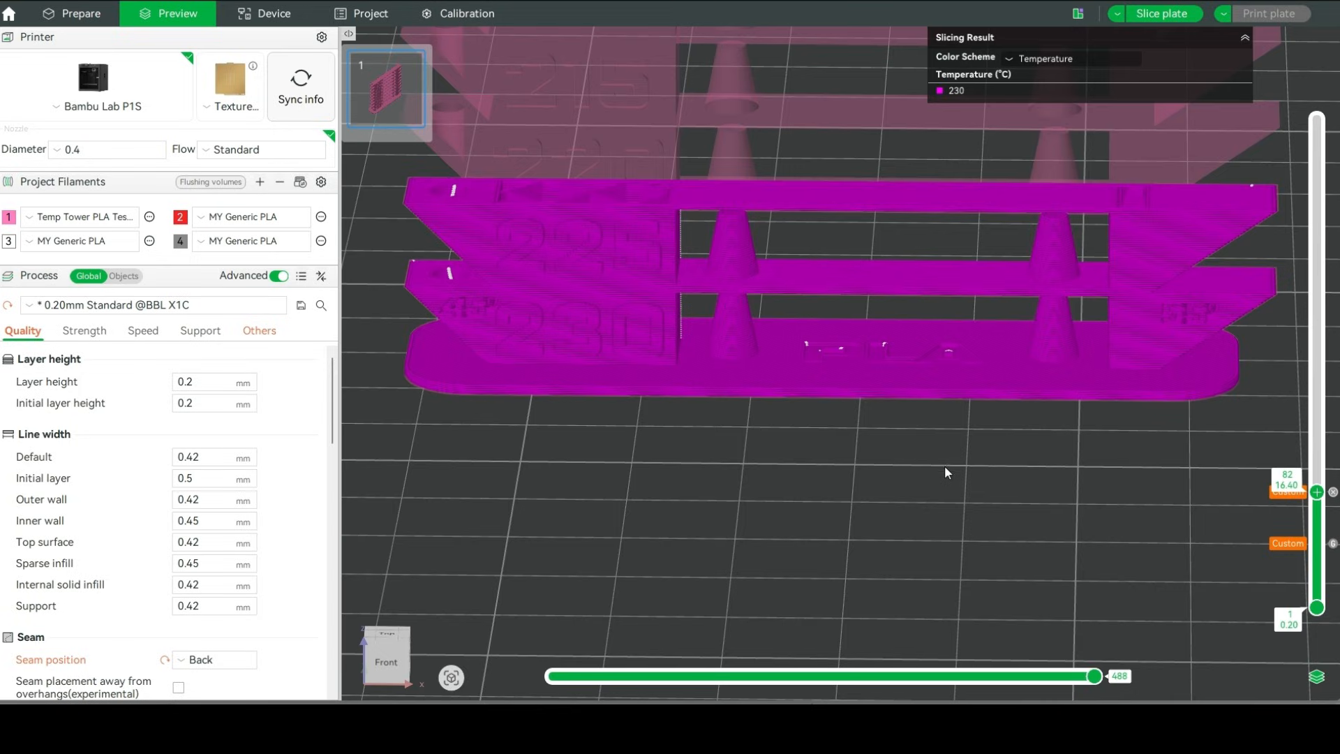
Add M109 custom G-code at the start of each remaining tower section, lowering the temperature in 5 °C steps from S215 to S190
{"action": "left_click_drag", "start_coordinate": [1317, 492], "coordinate": [1317, 438]}
{"action": "right_click", "coordinate": [1317, 438]}
{"action": "left_click", "coordinate": [1269, 466]}
{"action": "left_click", "coordinate": [909, 414]}
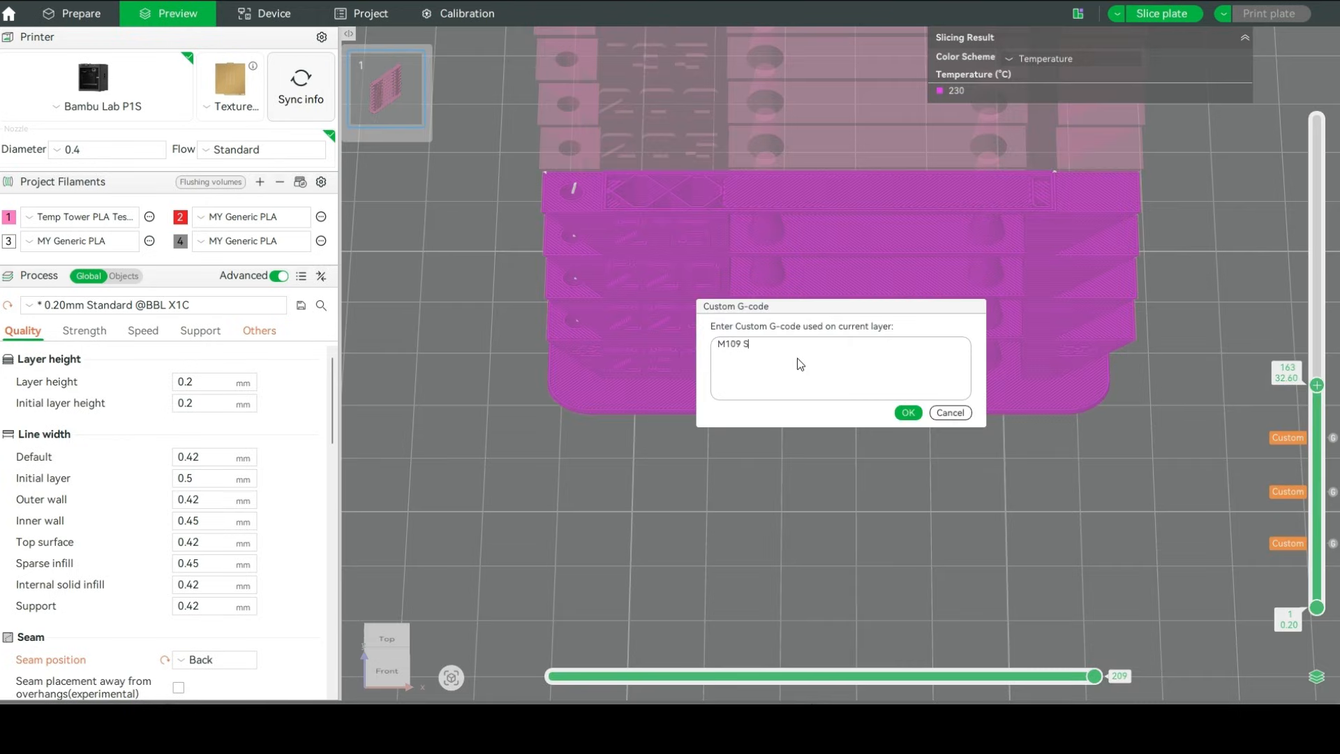
{"action": "left_click", "coordinate": [903, 412]}
{"action": "right_click", "coordinate": [1317, 365]}
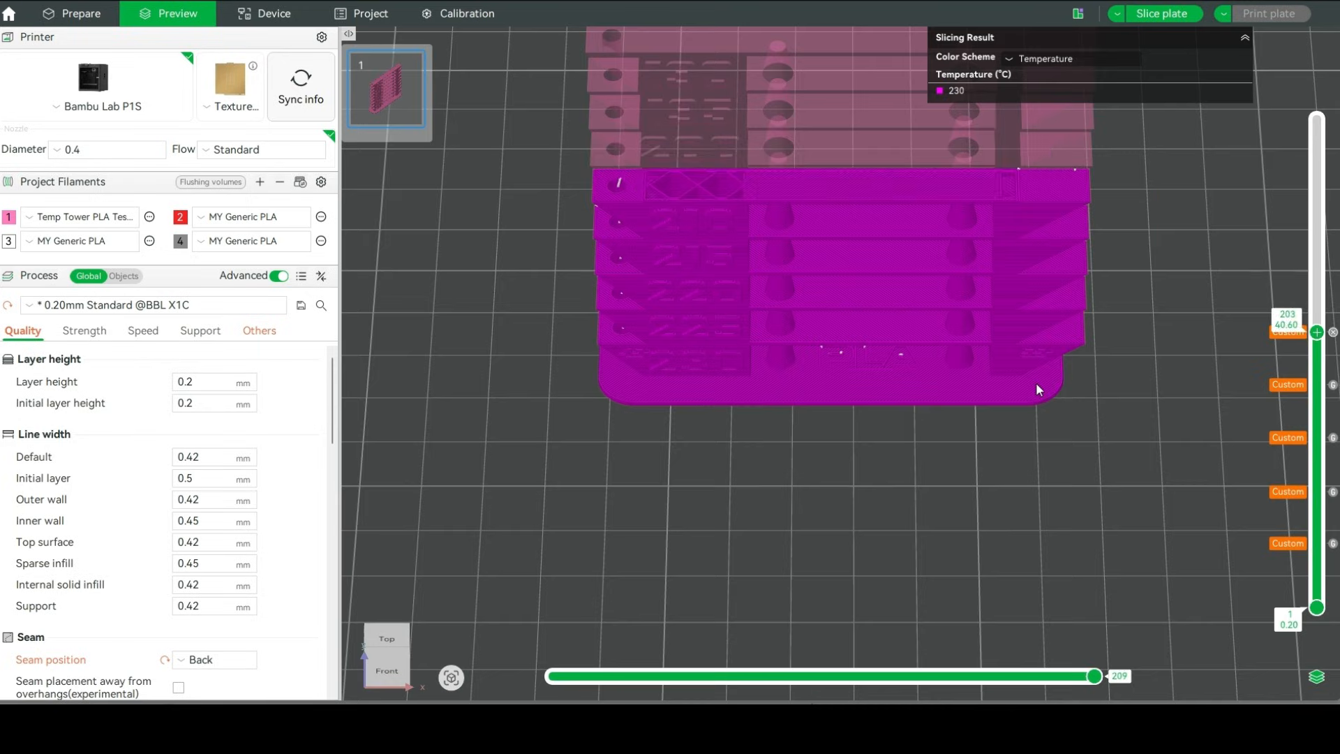
{"action": "type", "text": "S200"}
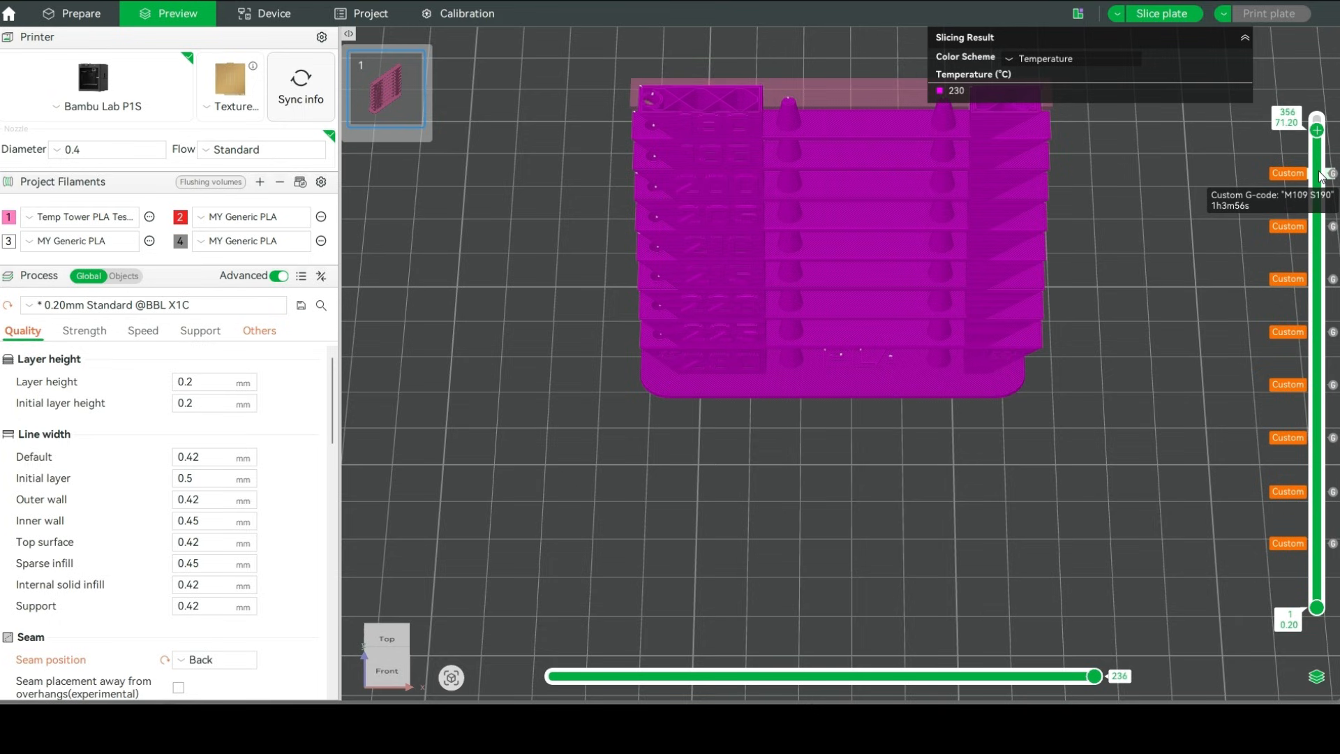
Slice the plate again and inspect the temperature bands on the tower from several angles
{"action": "scroll", "coordinate": [1322, 175], "scroll_direction": "up", "scroll_amount": 8}
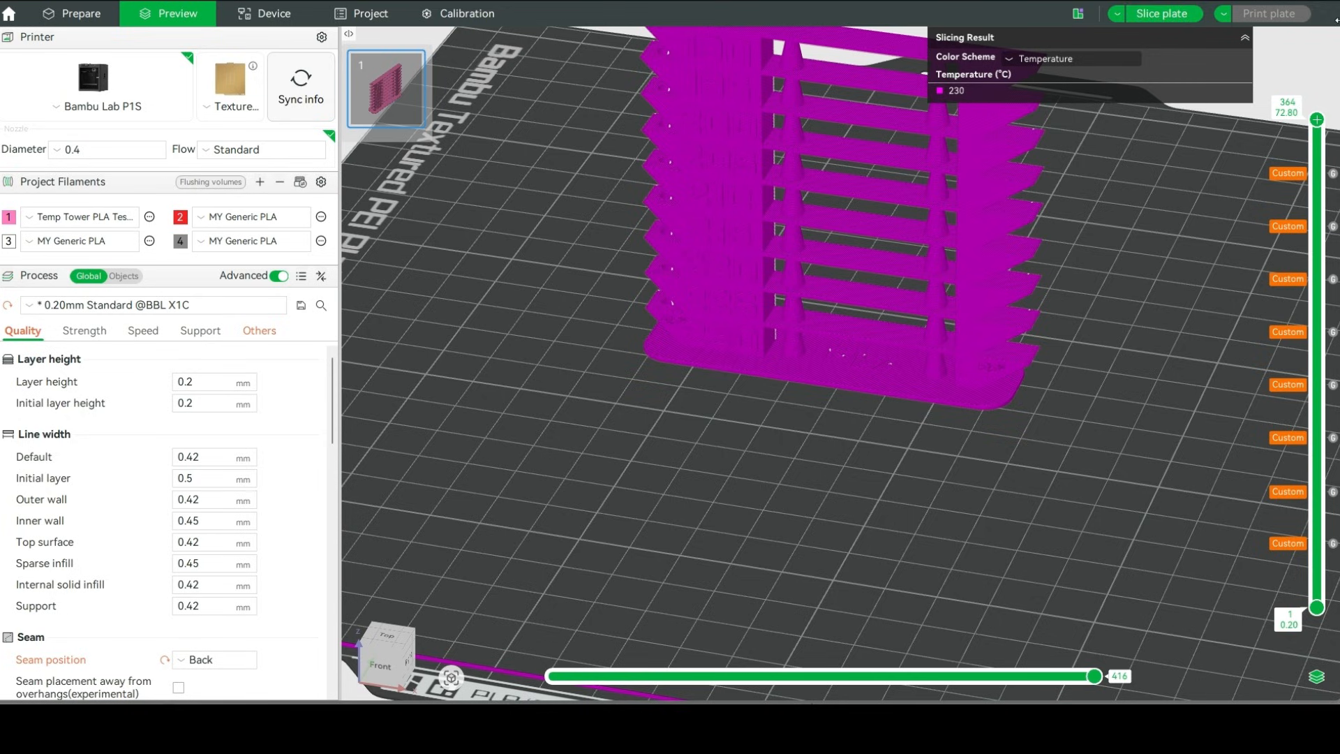
{"action": "left_click", "coordinate": [1167, 12]}
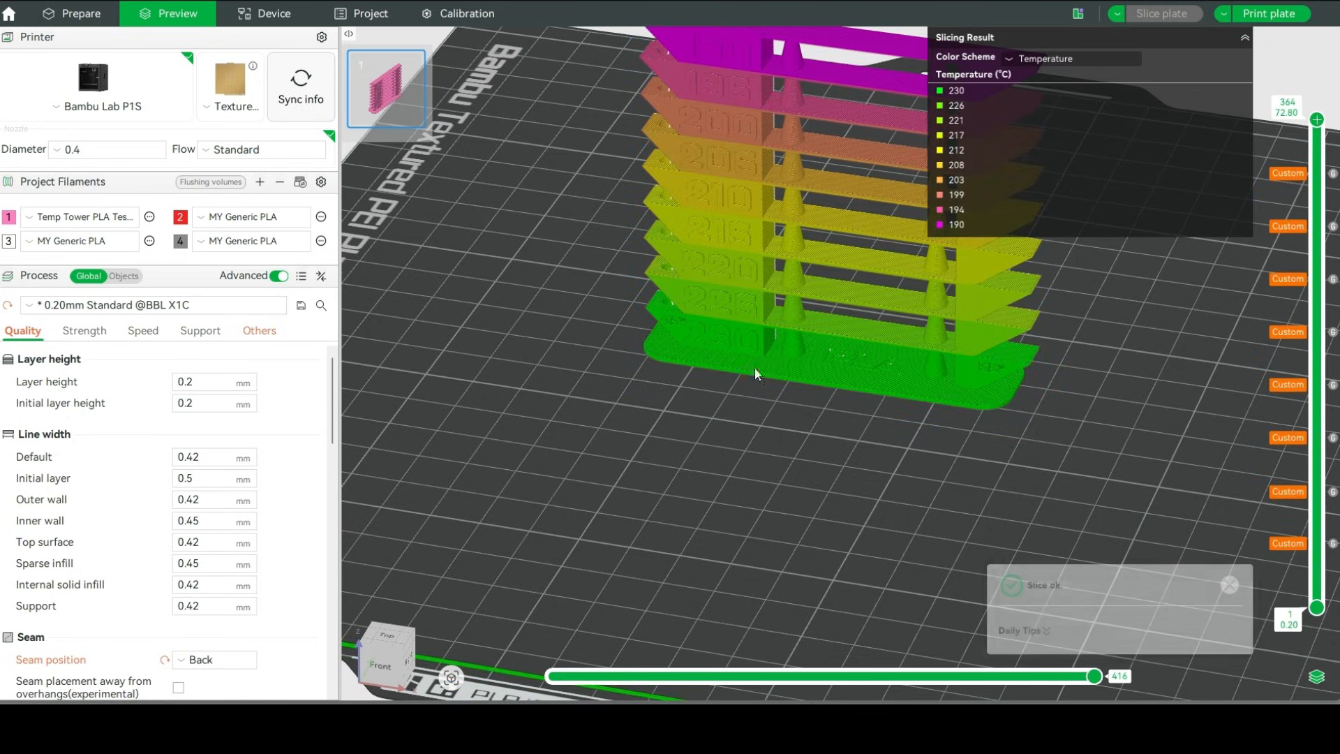
{"action": "mouse_move", "coordinate": [726, 429]}
{"action": "left_mouse_down"}
{"action": "mouse_move", "coordinate": [751, 433]}
{"action": "mouse_move", "coordinate": [744, 422]}
{"action": "left_mouse_up"}
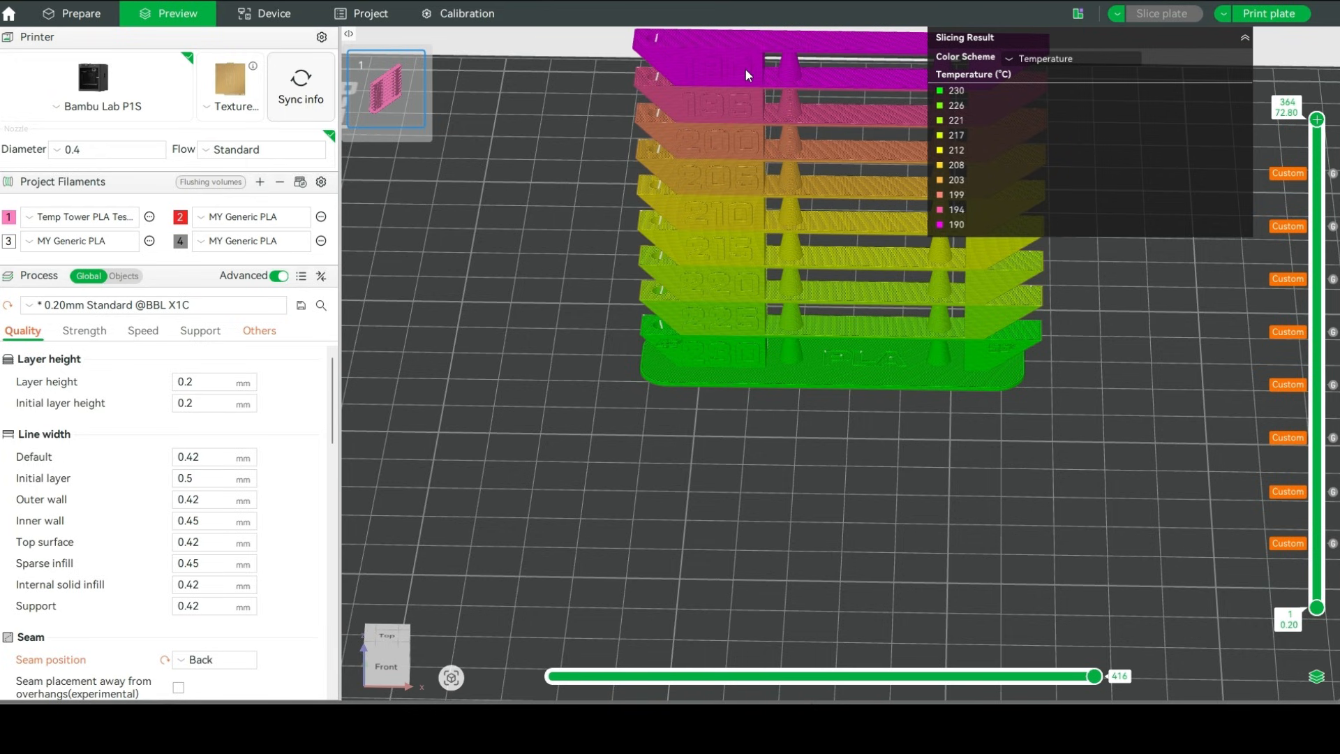
{"action": "mouse_move", "coordinate": [798, 536]}
{"action": "left_mouse_down"}
{"action": "mouse_move", "coordinate": [773, 524]}
{"action": "mouse_move", "coordinate": [820, 530]}
{"action": "left_mouse_up"}
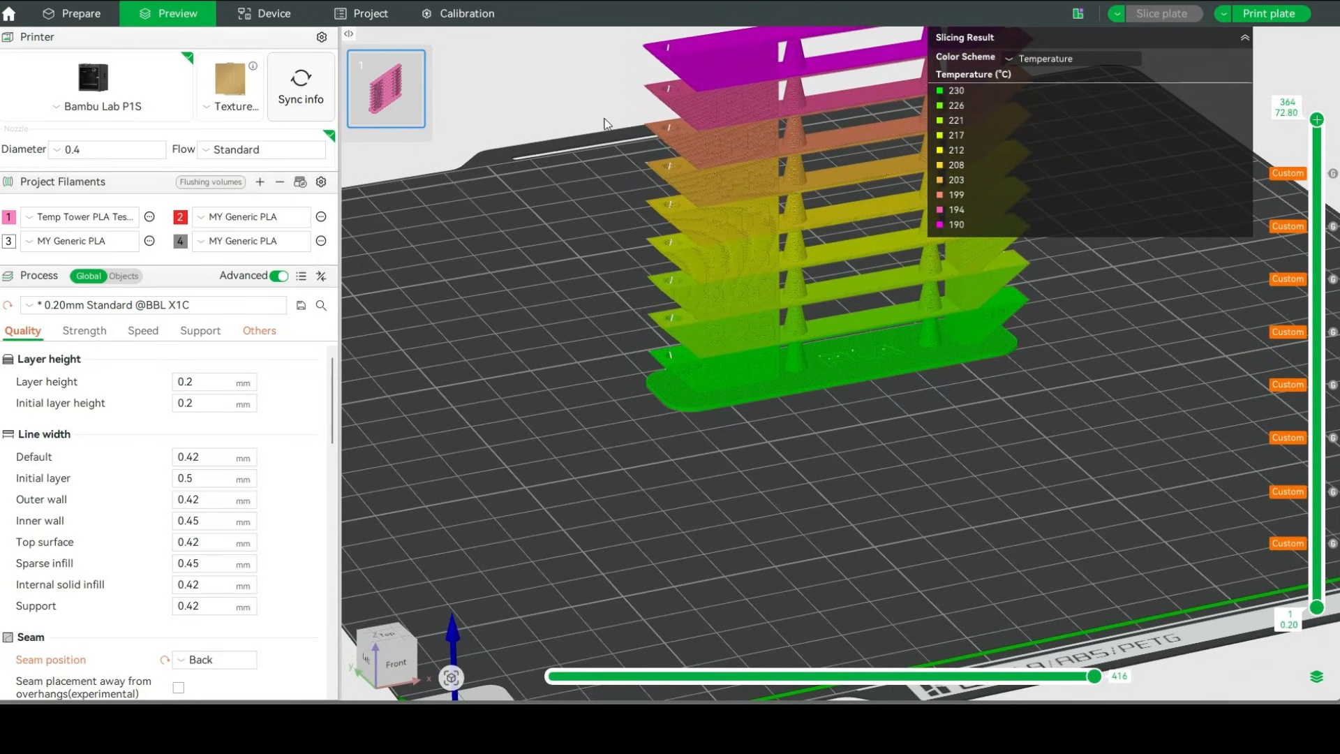
{"action": "left_click_drag", "start_coordinate": [947, 483], "coordinate": [908, 489]}
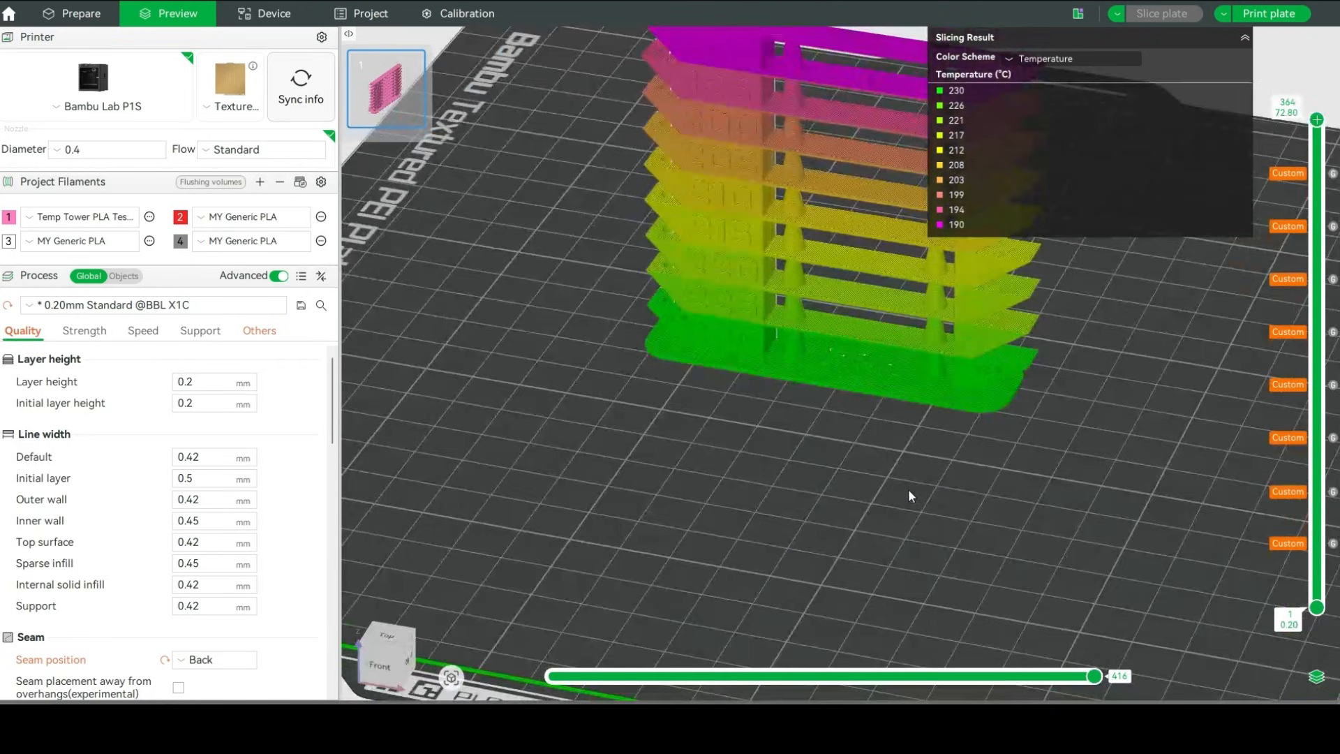
Set the sliced preview's color scheme back to Line Type
{"action": "left_click", "coordinate": [1025, 59]}
{"action": "scroll", "coordinate": [1050, 91], "scroll_direction": "up", "scroll_amount": 1}
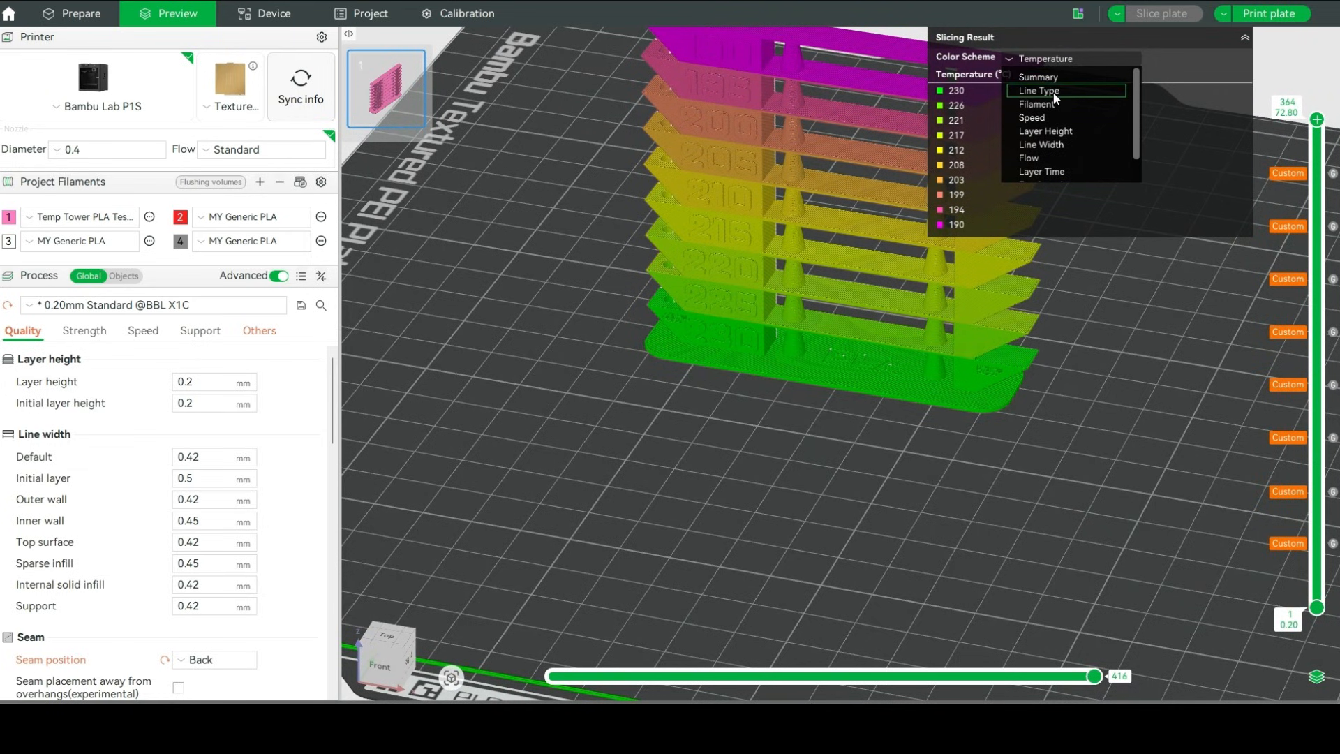
{"action": "left_click", "coordinate": [1053, 92]}
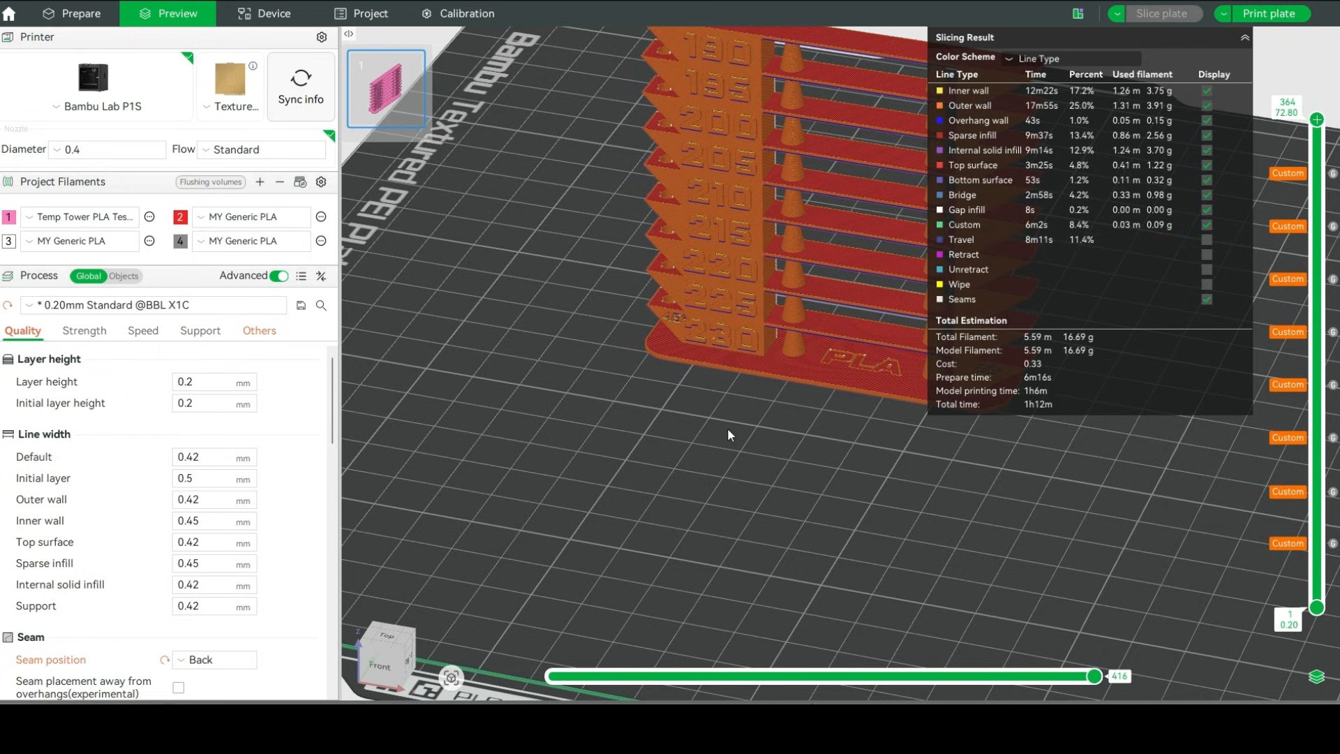
Send the print job Tower_Temp_PLA_230-190°C to the OG P1S printer with the timelapse option on
{"action": "left_click", "coordinate": [1275, 16]}
{"action": "left_click", "coordinate": [602, 392]}
{"action": "left_click", "coordinate": [867, 436]}
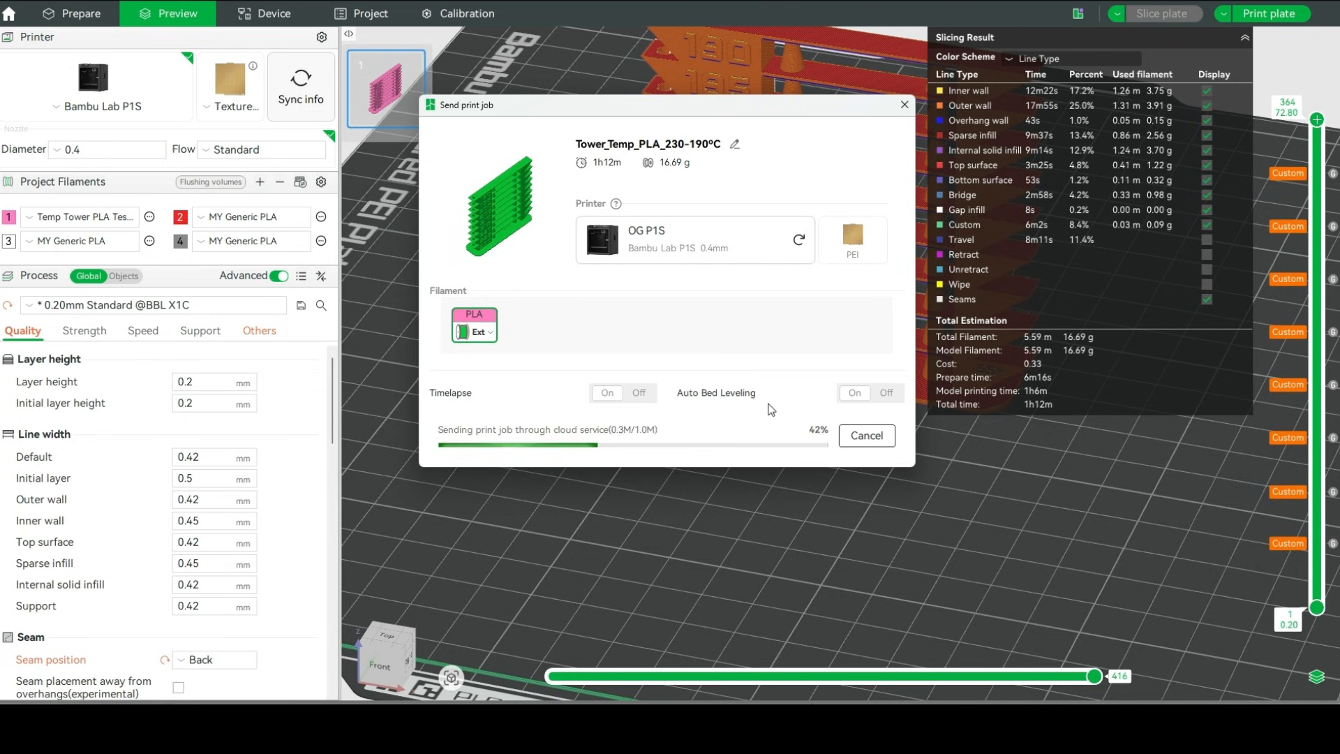